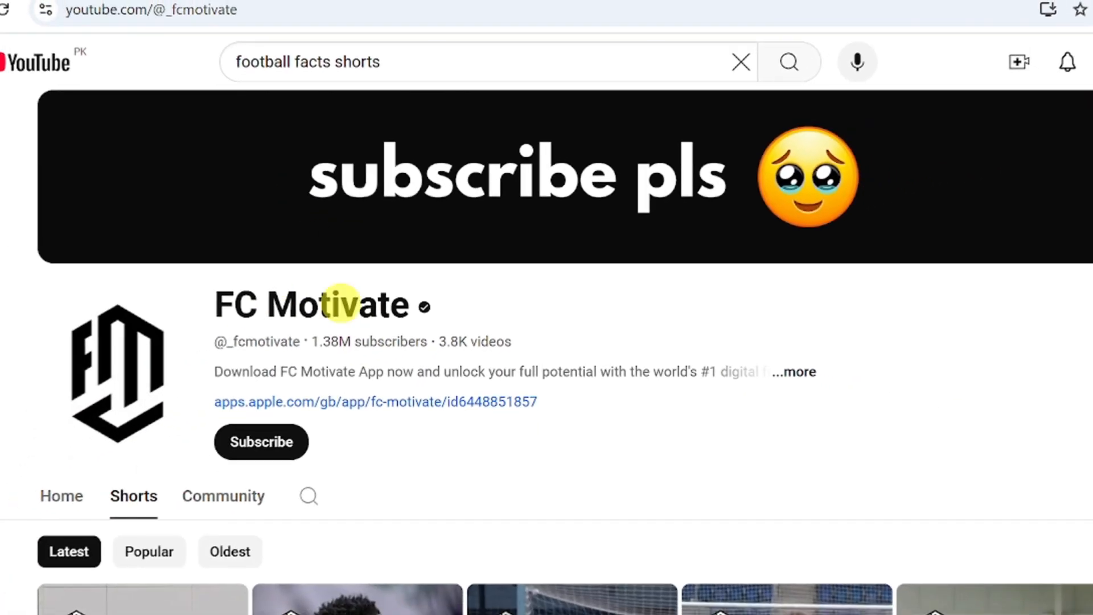
scroll(547, 342, "down", 3)
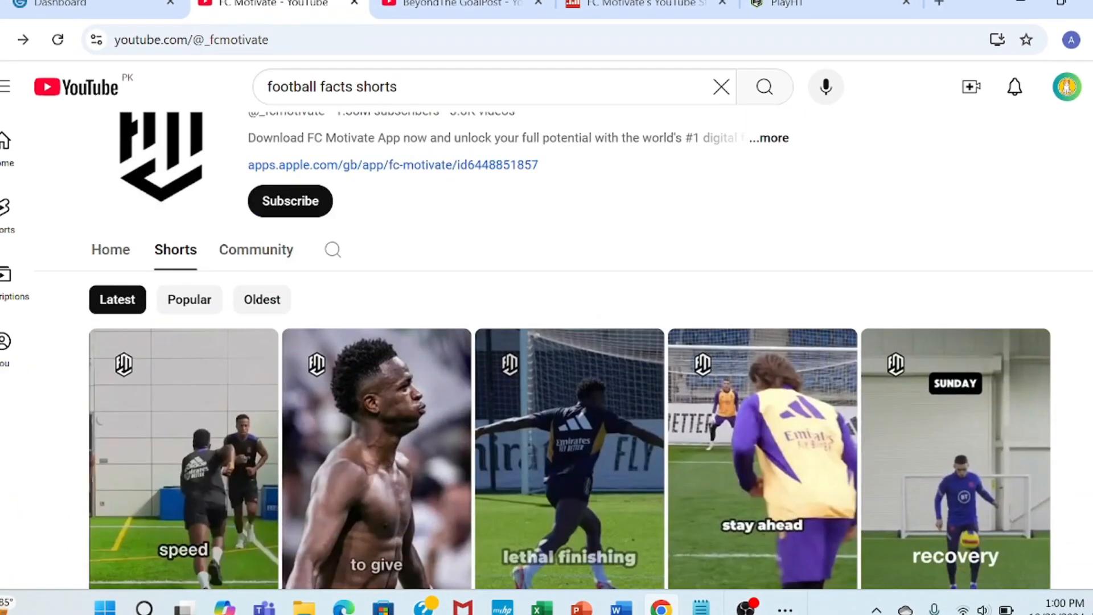
scroll(547, 341, "down", 5)
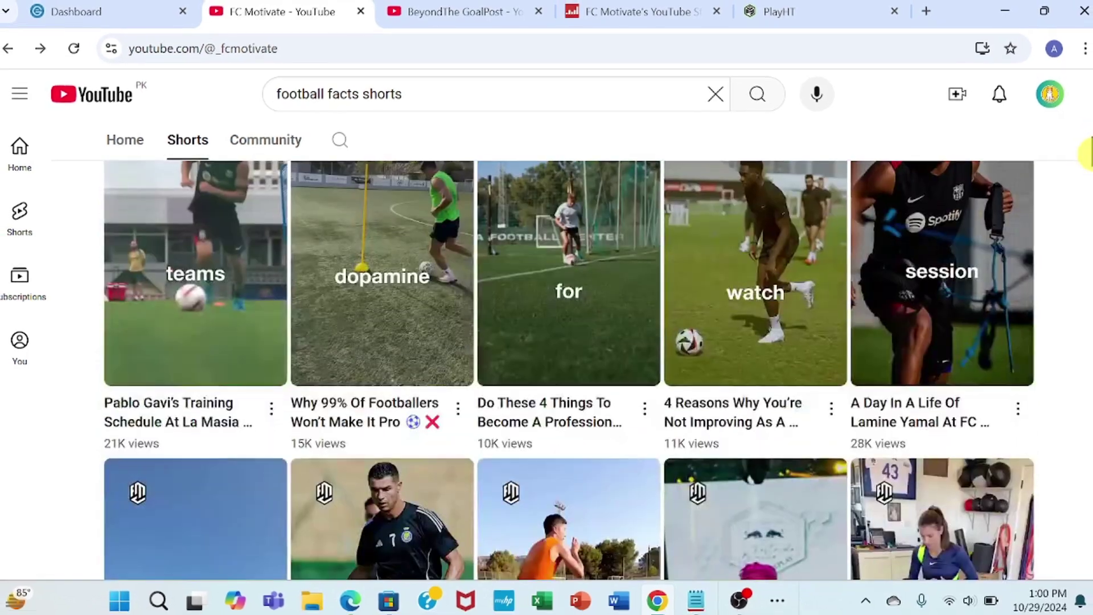
left_click_drag(1084, 154, 1083, 224)
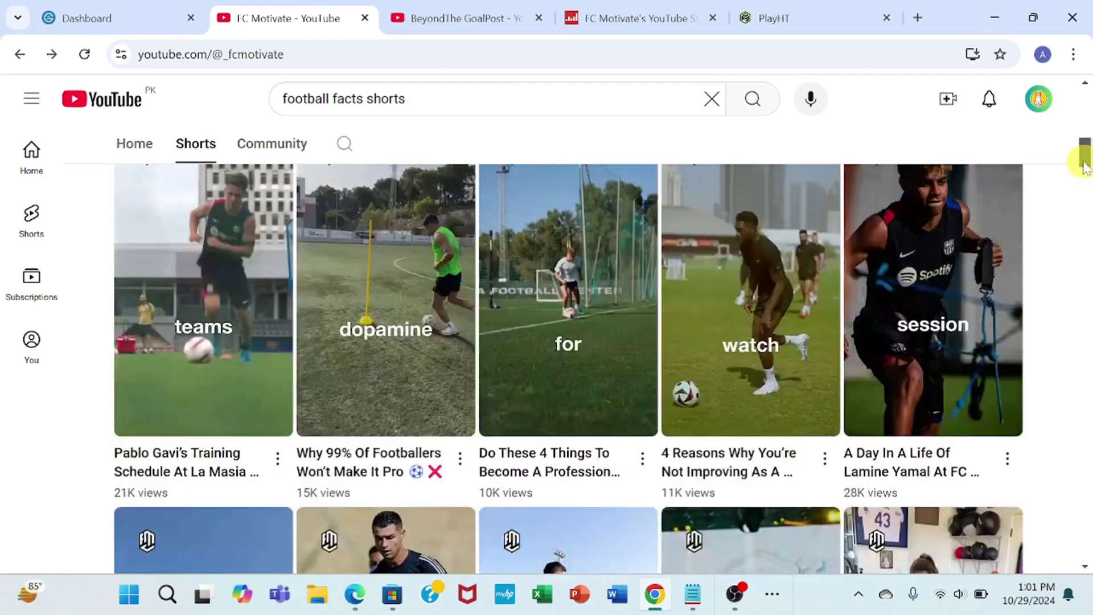
left_click_drag(1084, 160, 1083, 126)
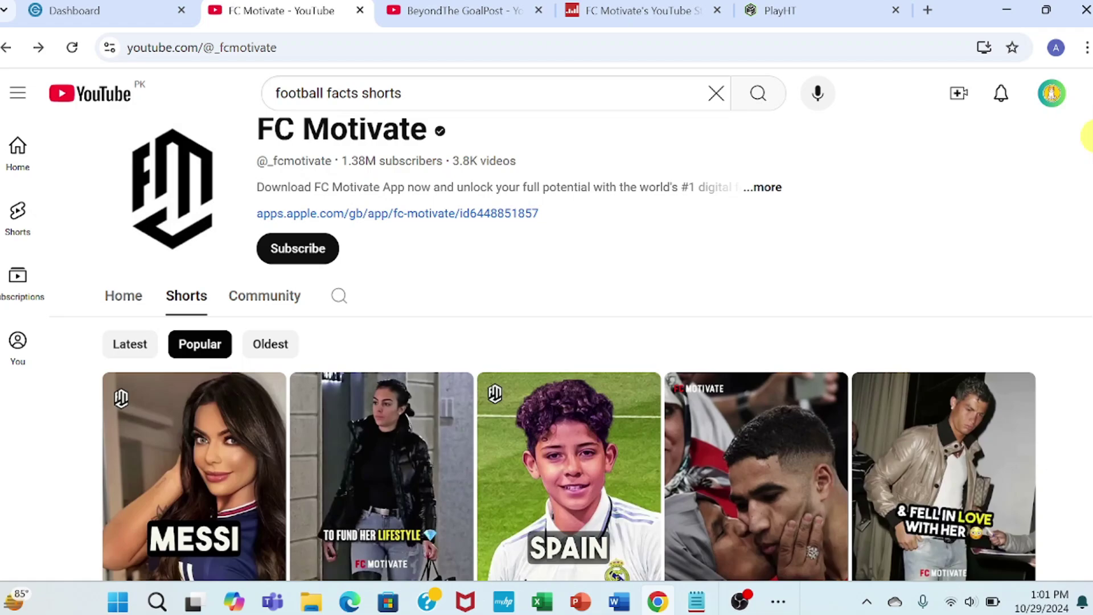
left_click_drag(1085, 136, 1083, 197)
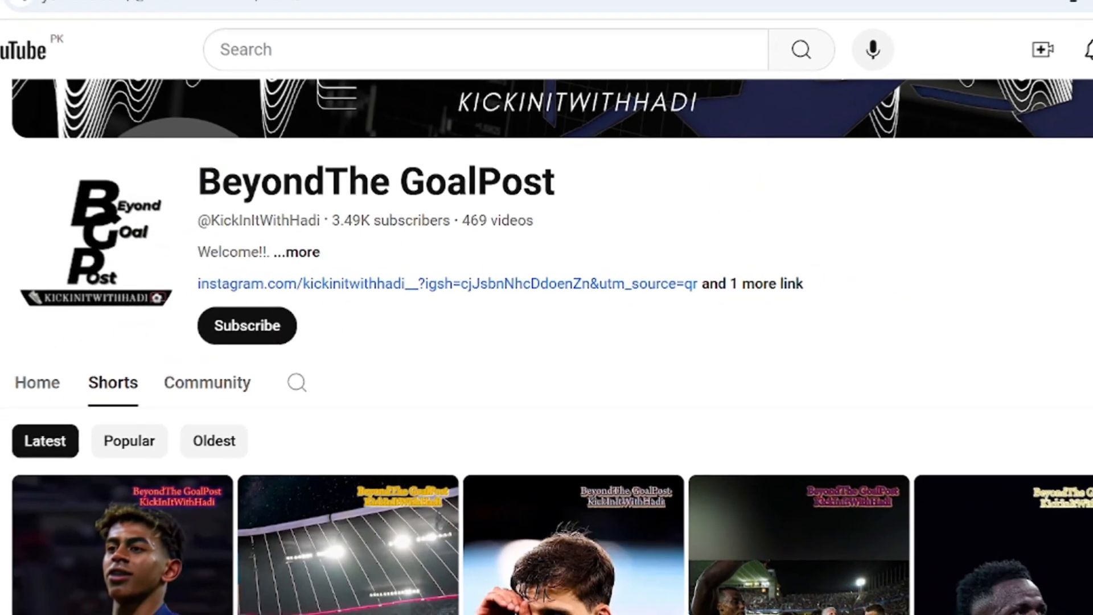
scroll(547, 342, "down", 3)
scroll(547, 342, "down", 3)
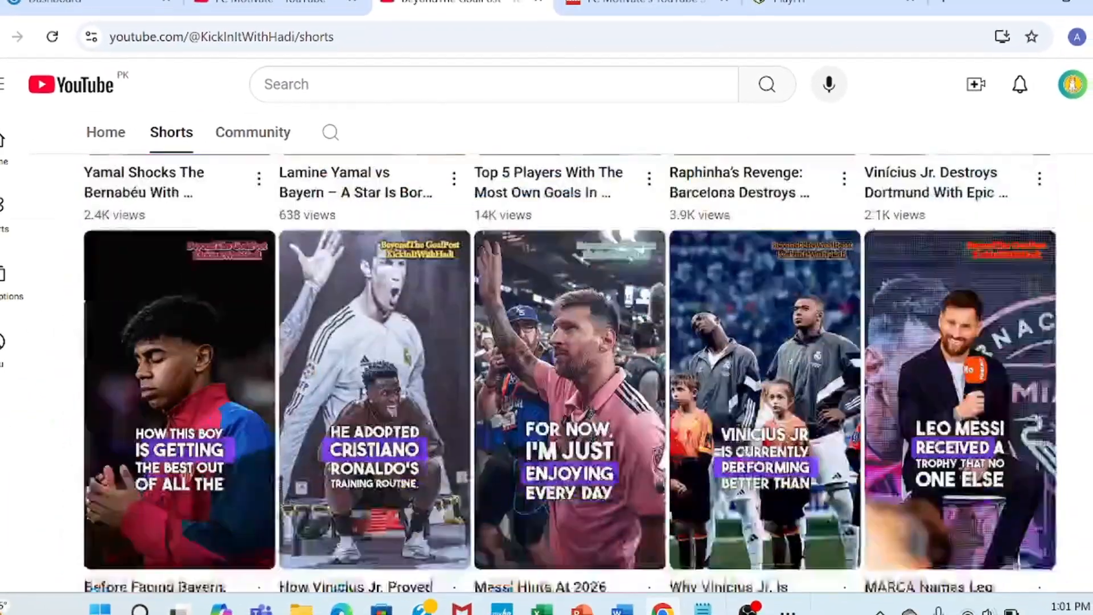
scroll(547, 341, "down", 2)
scroll(547, 341, "down", 2)
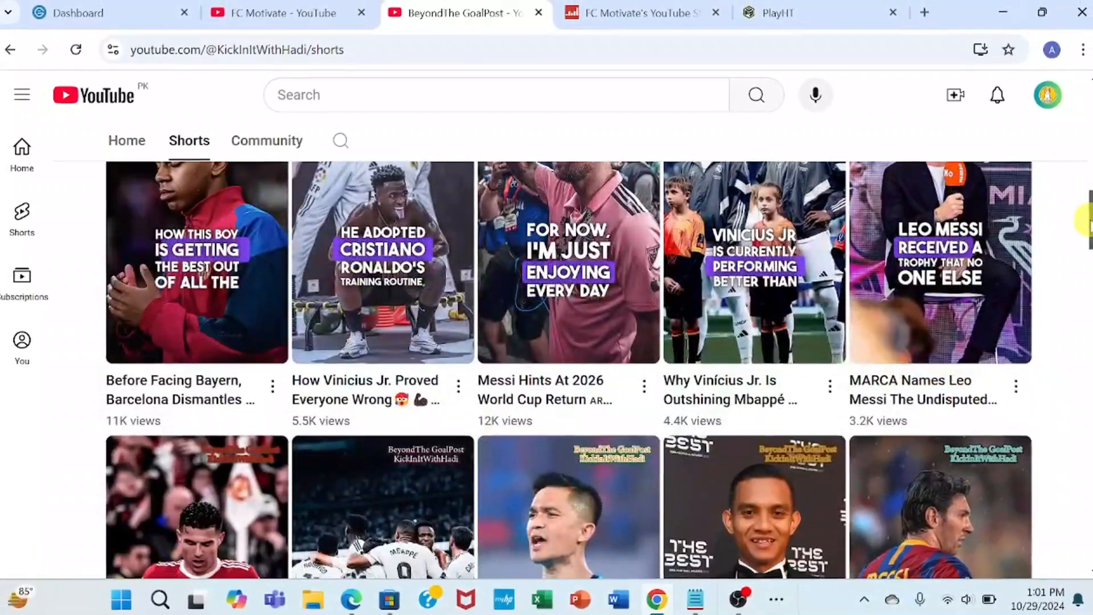
Review FC Motivate's Social Blade daily stats table, then switch to the ChatGPT window
left_click(626, 18)
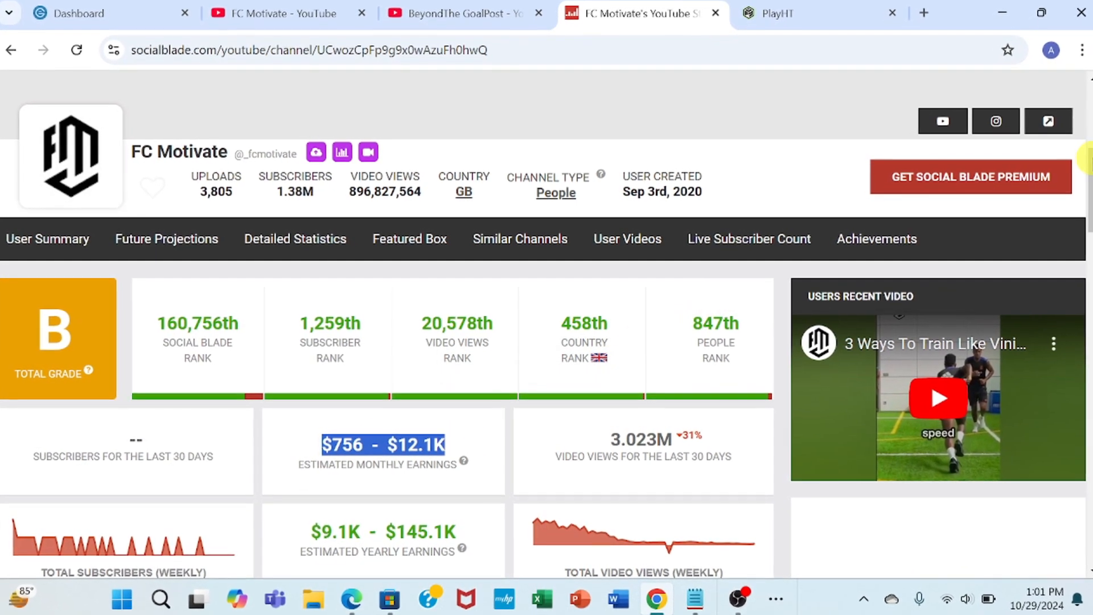
scroll(547, 341, "down", 5)
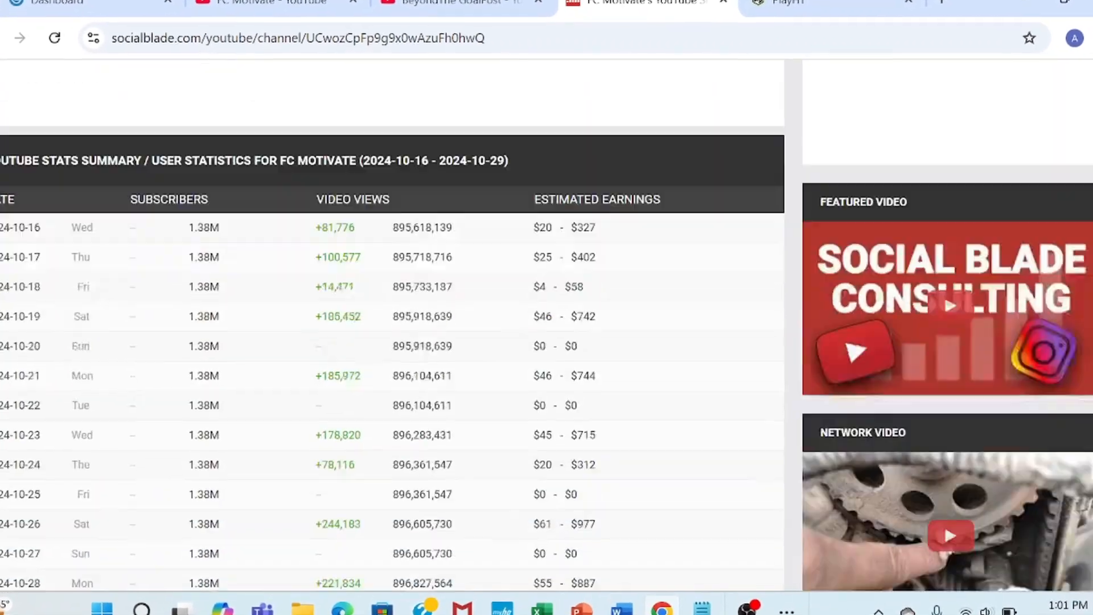
scroll(546, 342, "down", 8)
scroll(546, 342, "down", 4)
scroll(547, 342, "up", 6)
scroll(546, 341, "up", 5)
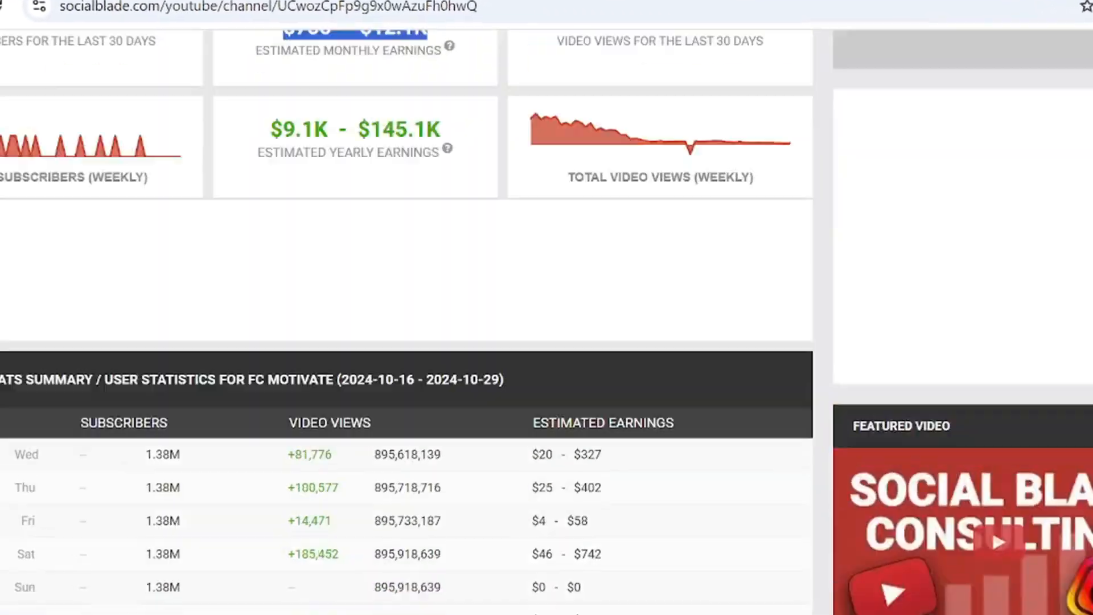
scroll(546, 342, "up", 5)
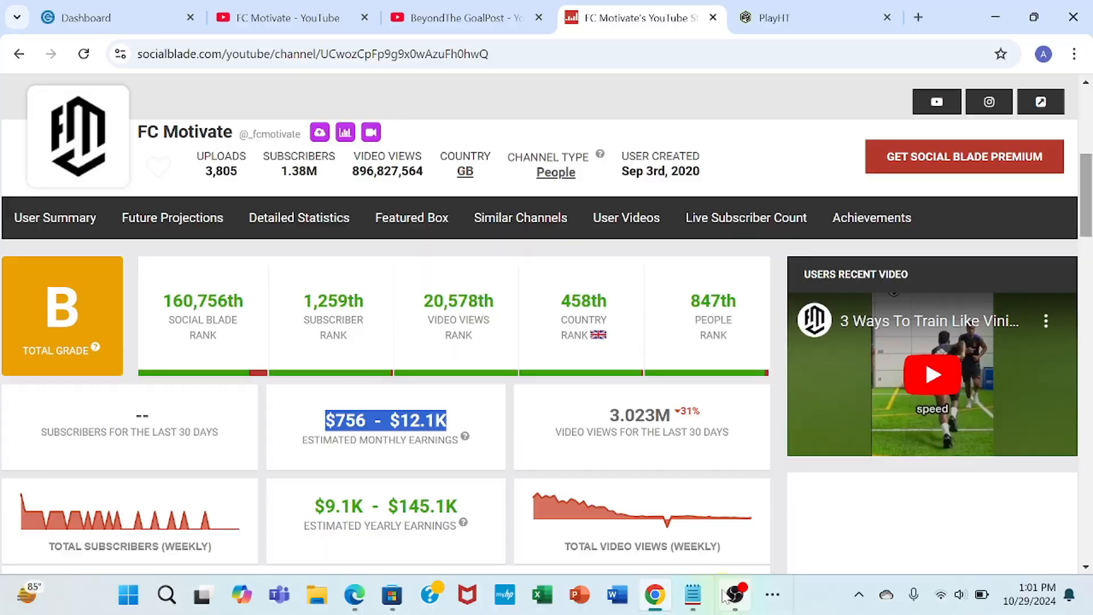
left_click(728, 594)
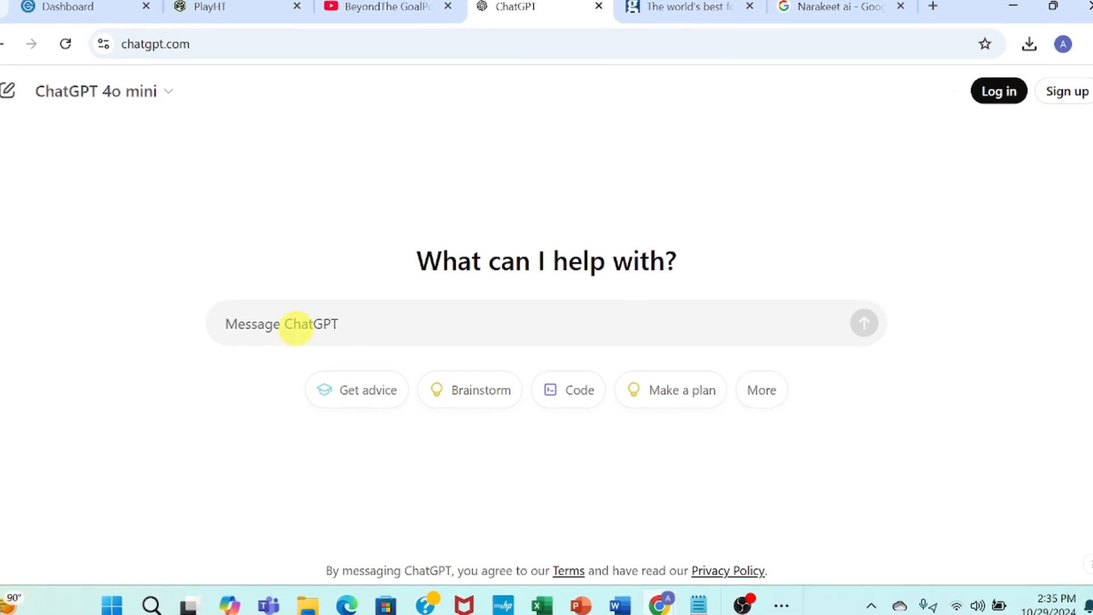
Paste the prompt asking for a suspenseful Cristiano Ronaldo facts short-video script into ChatGPT
left_click(295, 324)
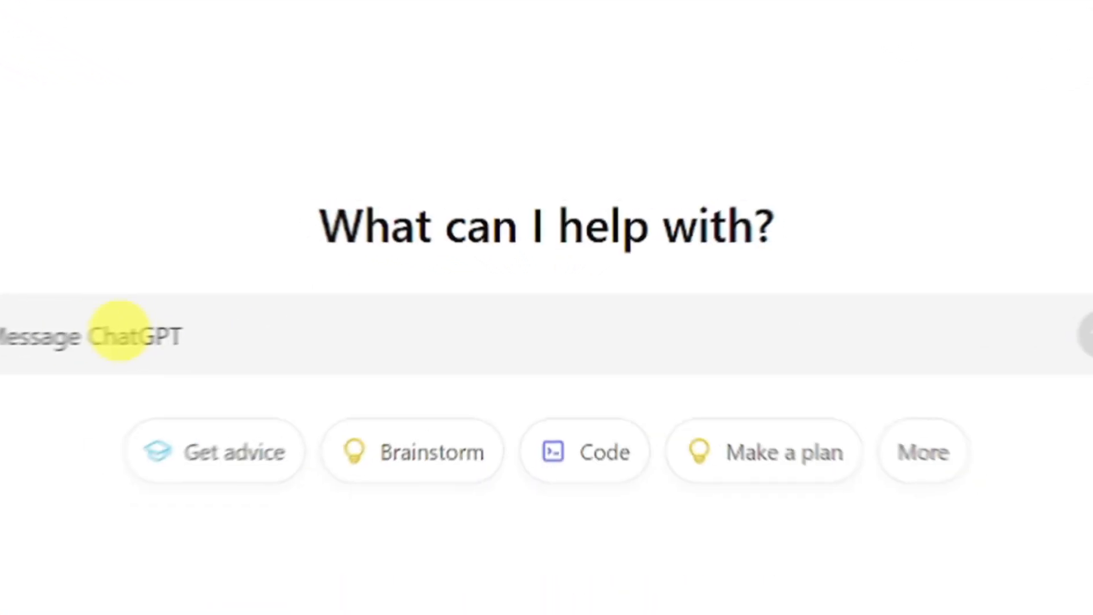
key("ctrl+v")
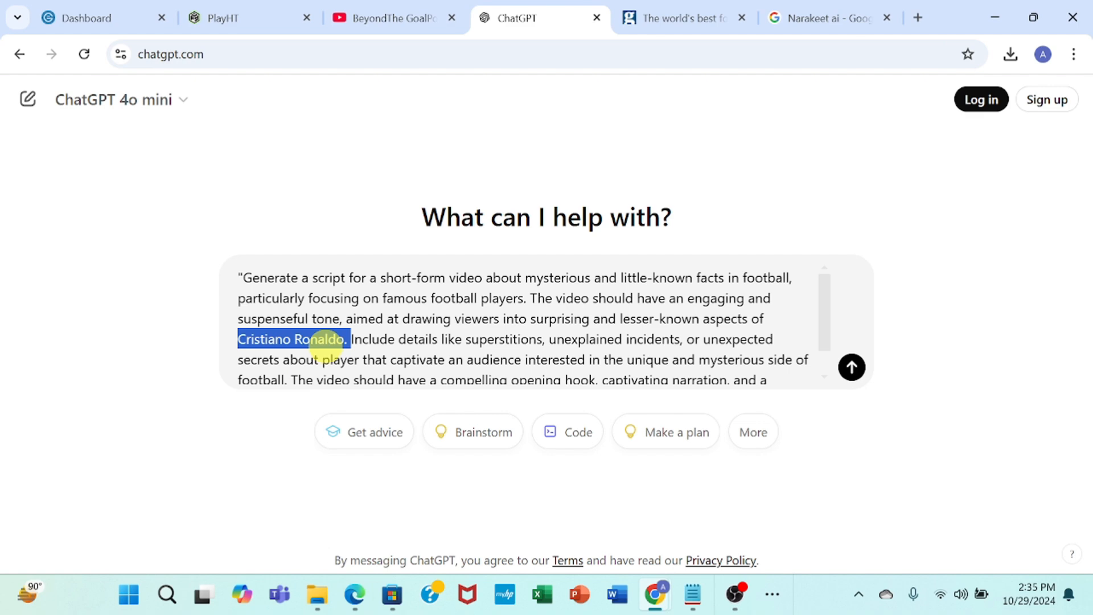
Look over the Guardian's top 100 footballers list, then select ChatGPT's entire Ronaldo script
left_click(671, 18)
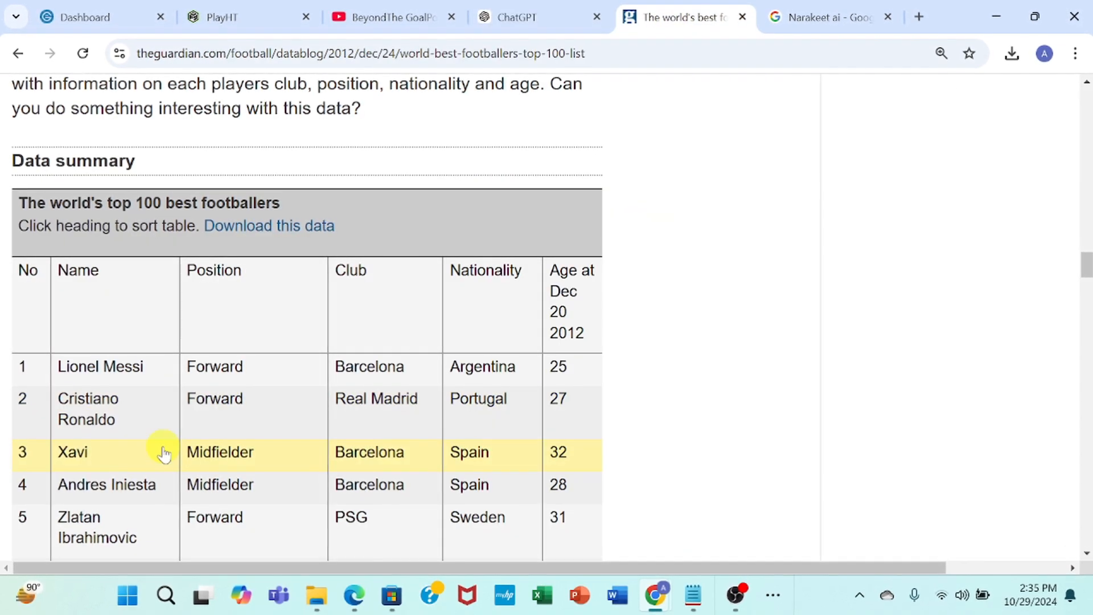
scroll(124, 425, "down", 2)
scroll(162, 454, "down", 2)
scroll(158, 454, "down", 2)
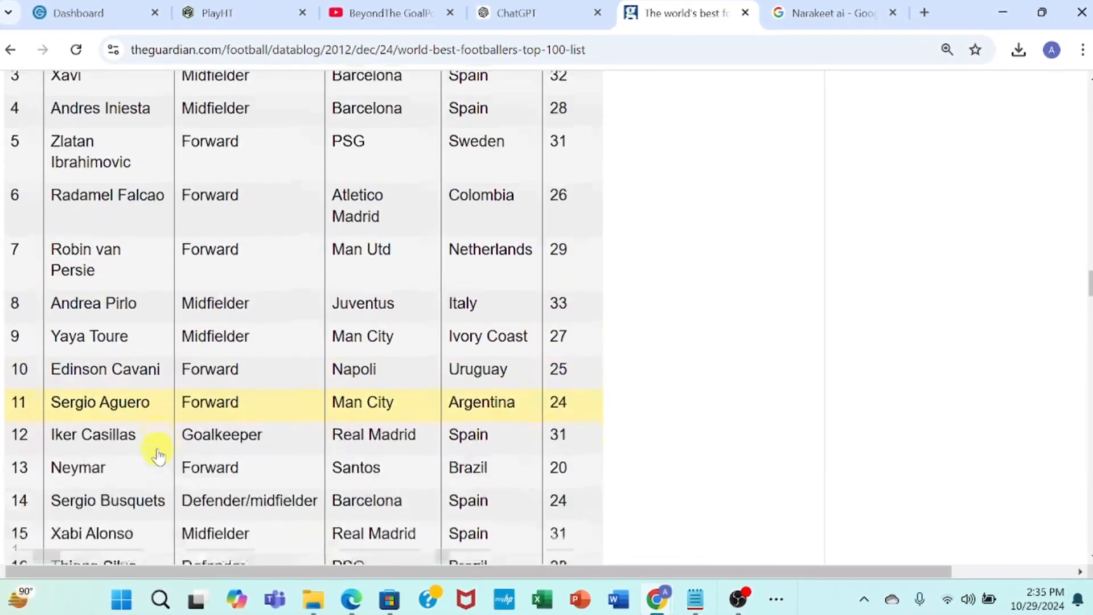
scroll(159, 453, "down", 1)
scroll(154, 456, "down", 2)
scroll(152, 455, "down", 2)
scroll(150, 455, "down", 3)
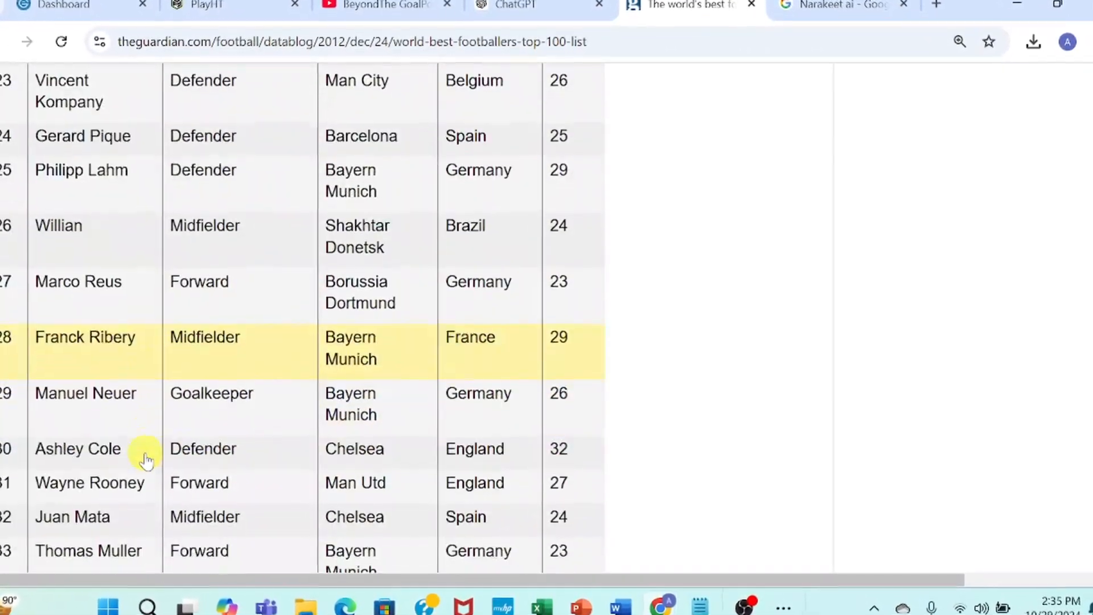
scroll(145, 457, "down", 1)
scroll(142, 460, "down", 1)
scroll(135, 461, "down", 1)
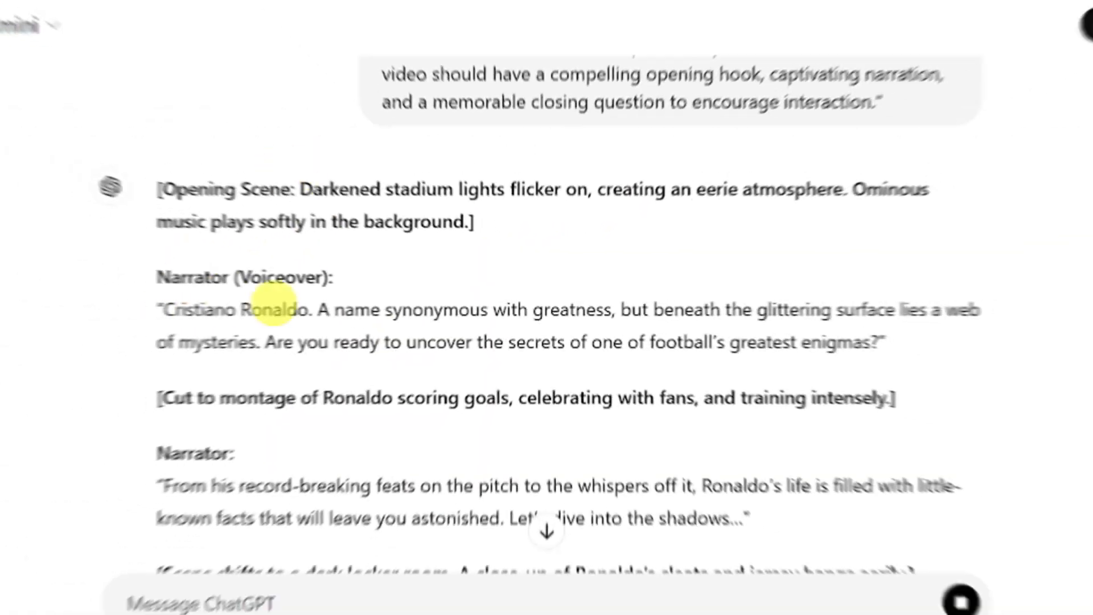
mouse_move(1086, 137)
left_mouse_down()
mouse_move(1086, 392)
mouse_move(1068, 145)
left_mouse_up()
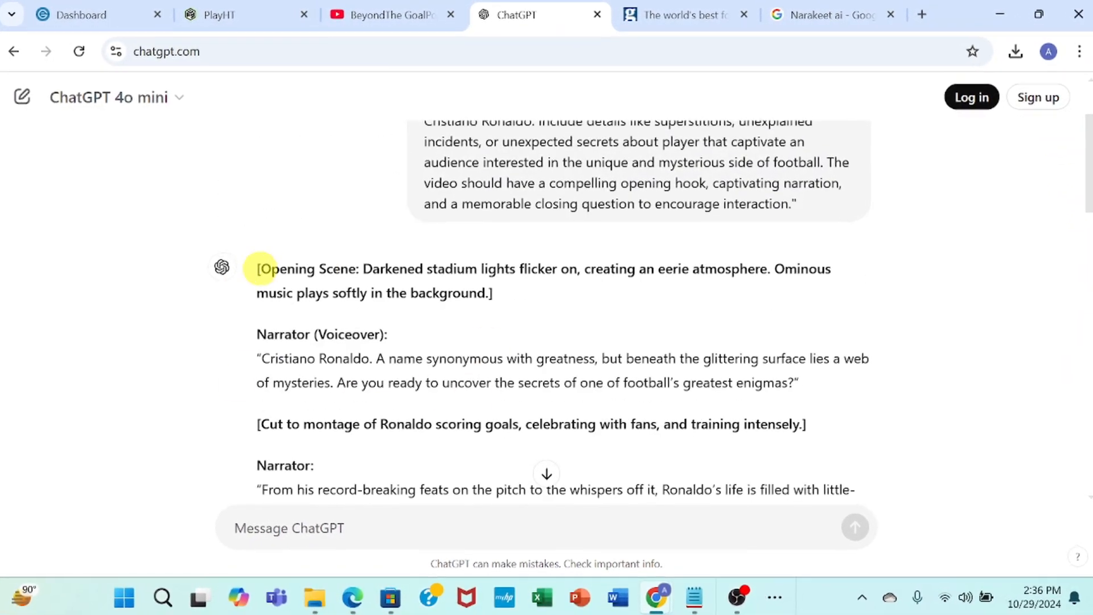
left_click_drag(258, 270, 811, 401)
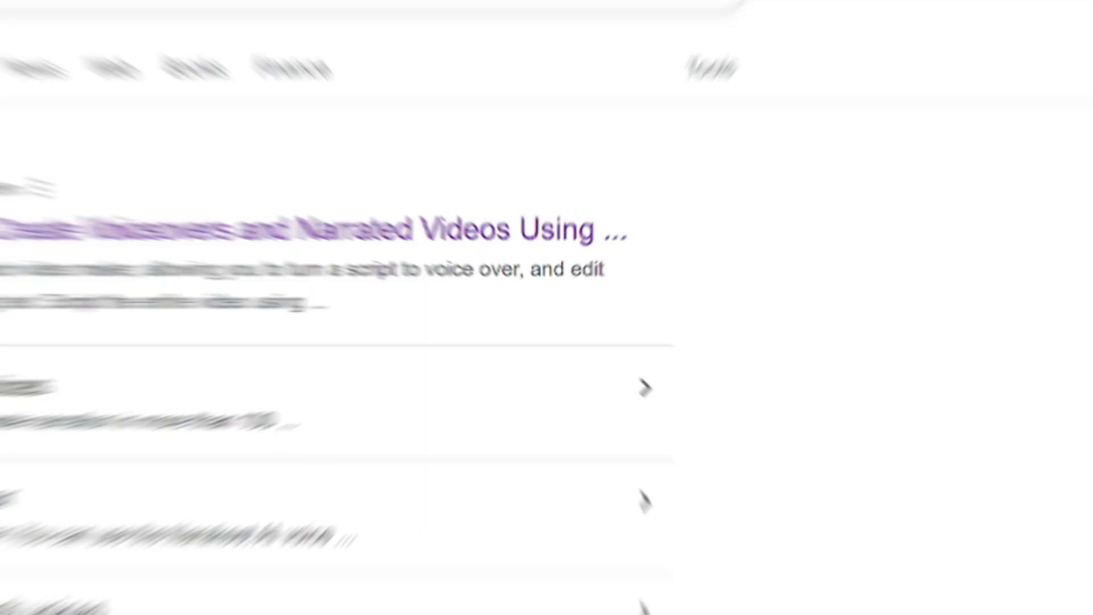
Open Narakeet's text-to-speech tool and copy the Ronaldo script from the saved notes
left_click(221, 256)
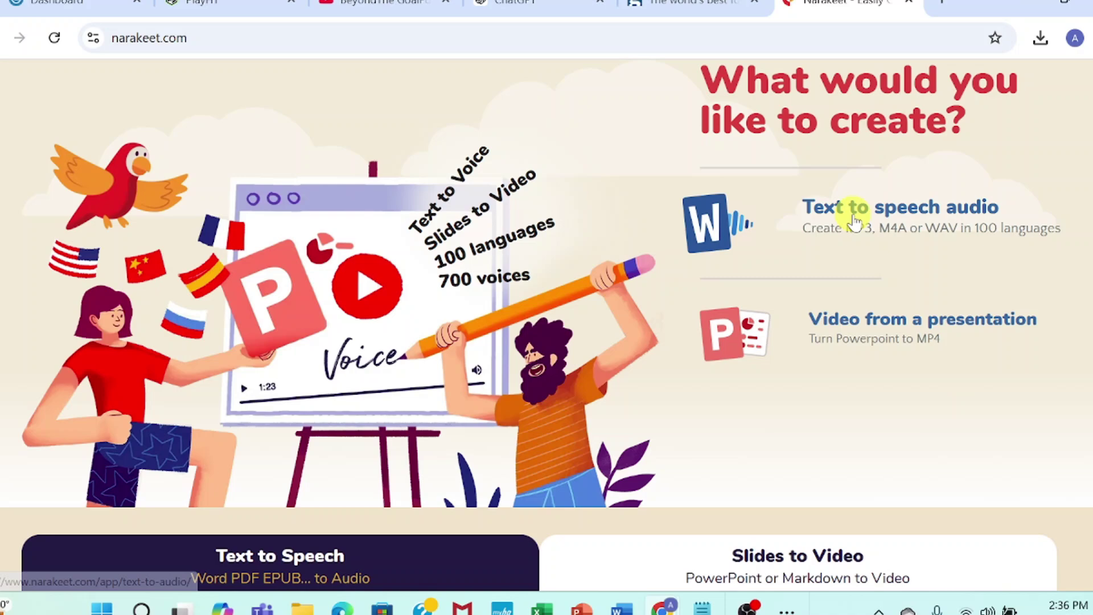
left_click(867, 208)
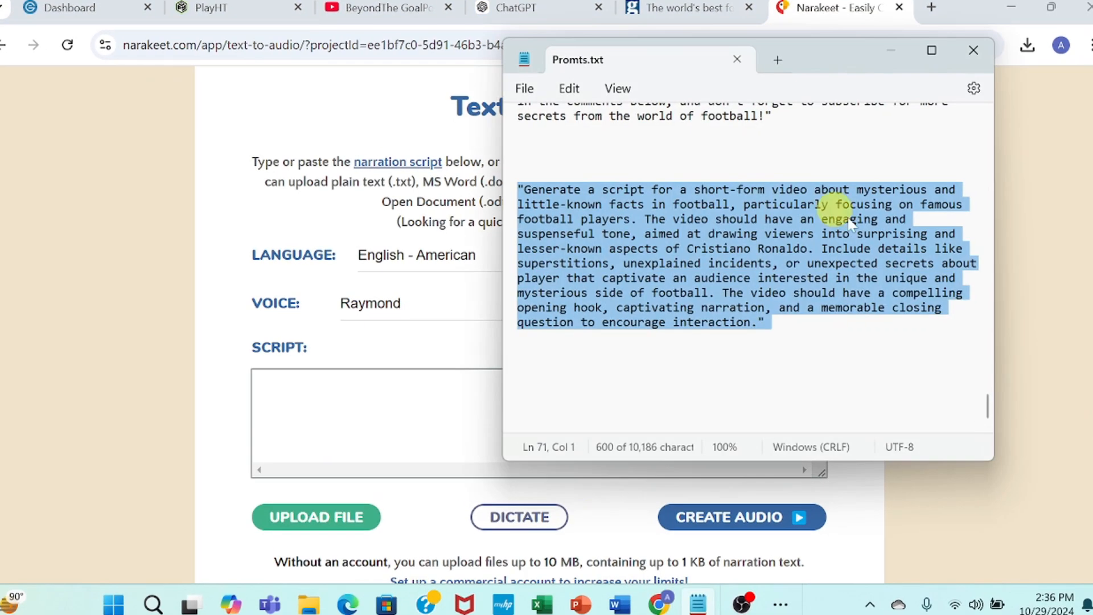
mouse_move(518, 232)
left_mouse_down()
mouse_move(559, 316)
mouse_move(794, 427)
left_mouse_up()
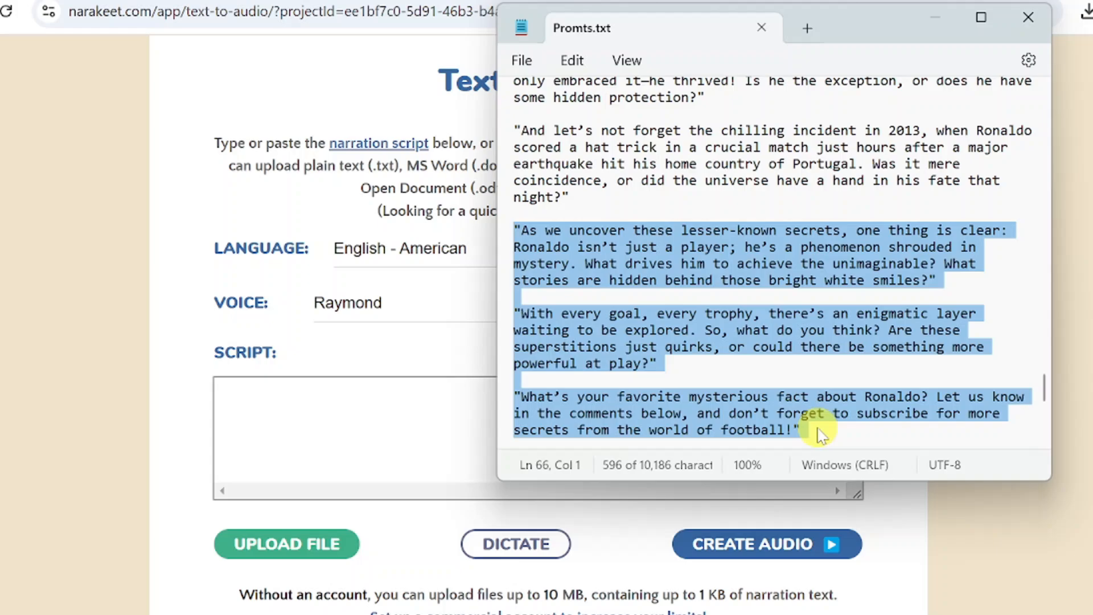
right_click(794, 427)
left_click(798, 47)
Paste the script, generate the 37-second Raymond voiceover and download it
left_click(359, 427)
key("ctrl+v")
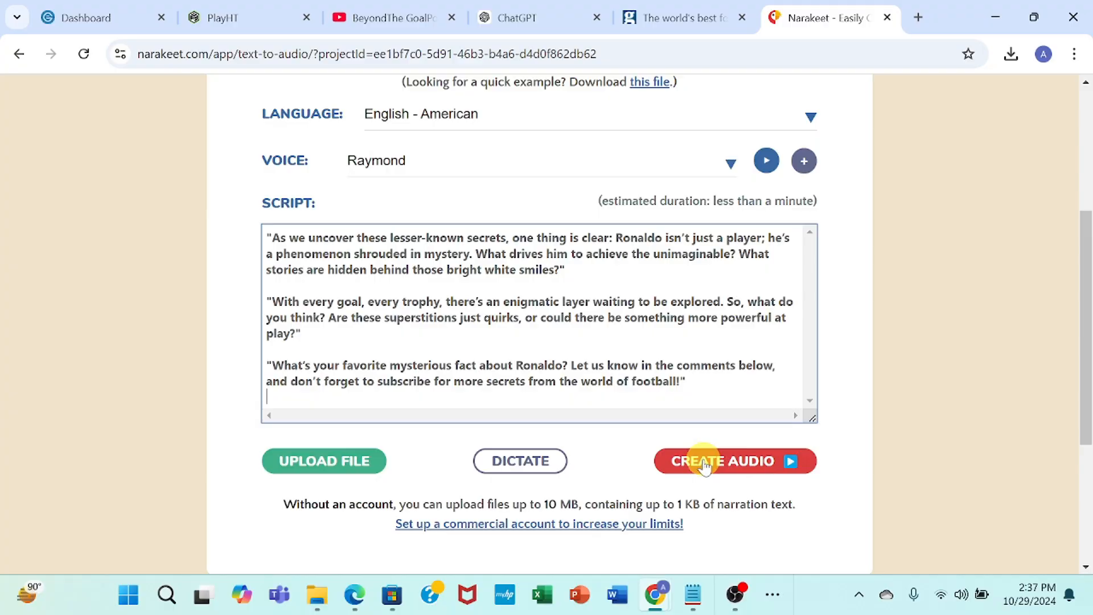
left_click(731, 460)
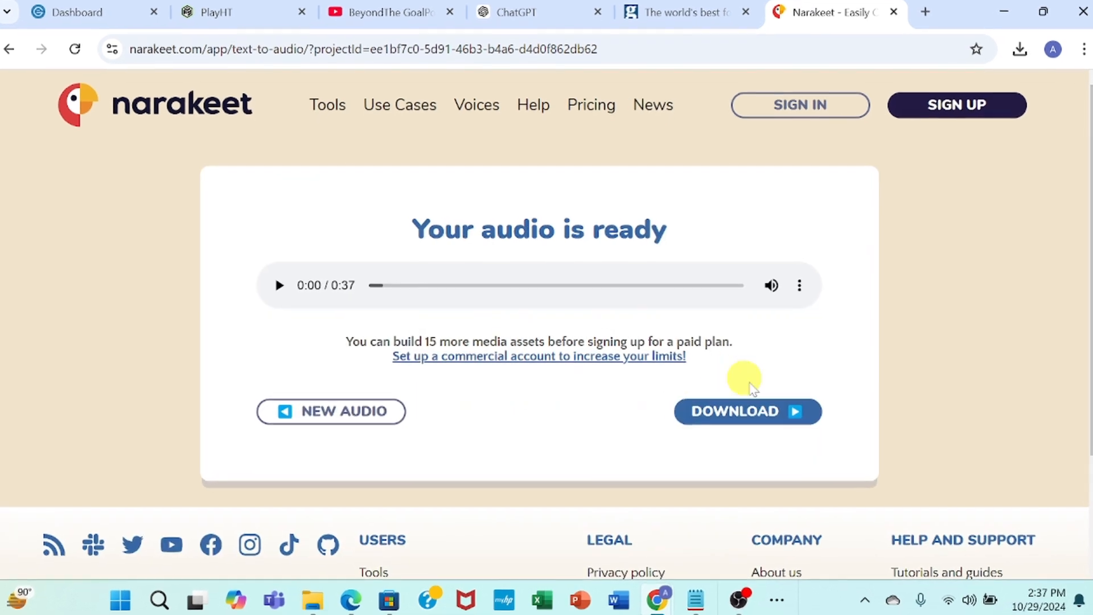
left_click(750, 420)
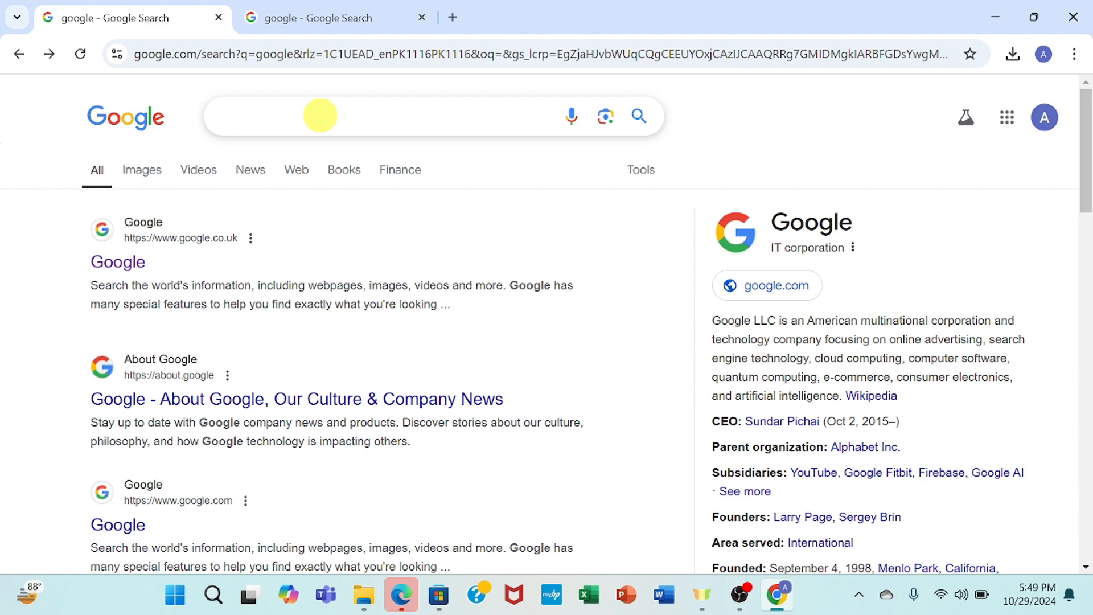
Search Google Images for Cristiano Ronaldo and save the BBC photo to the Desktop as 2
left_click(322, 116)
type("istiano")
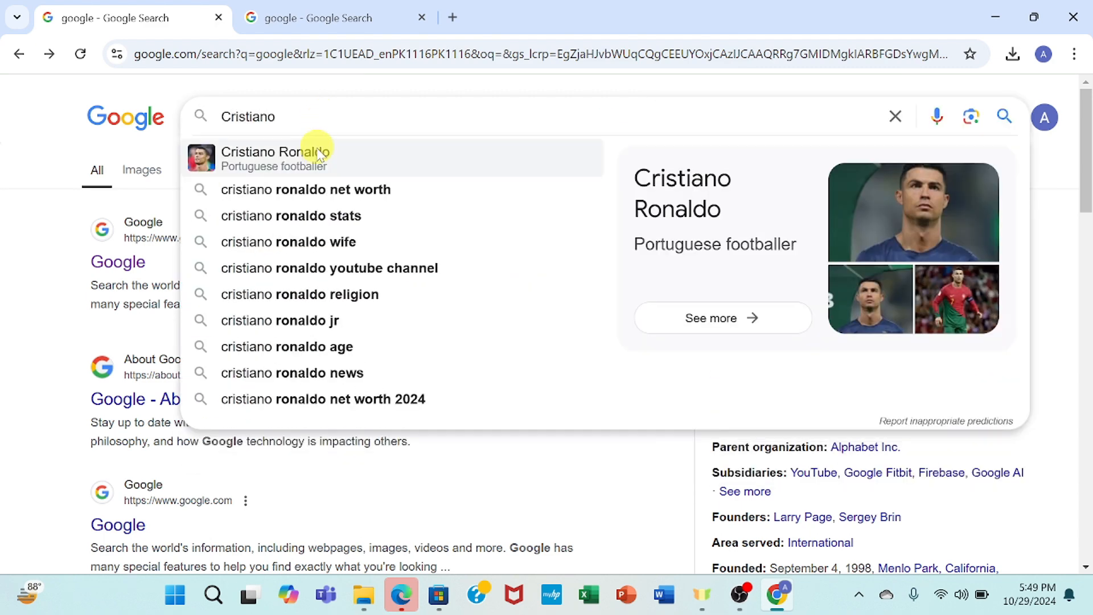
left_click(281, 158)
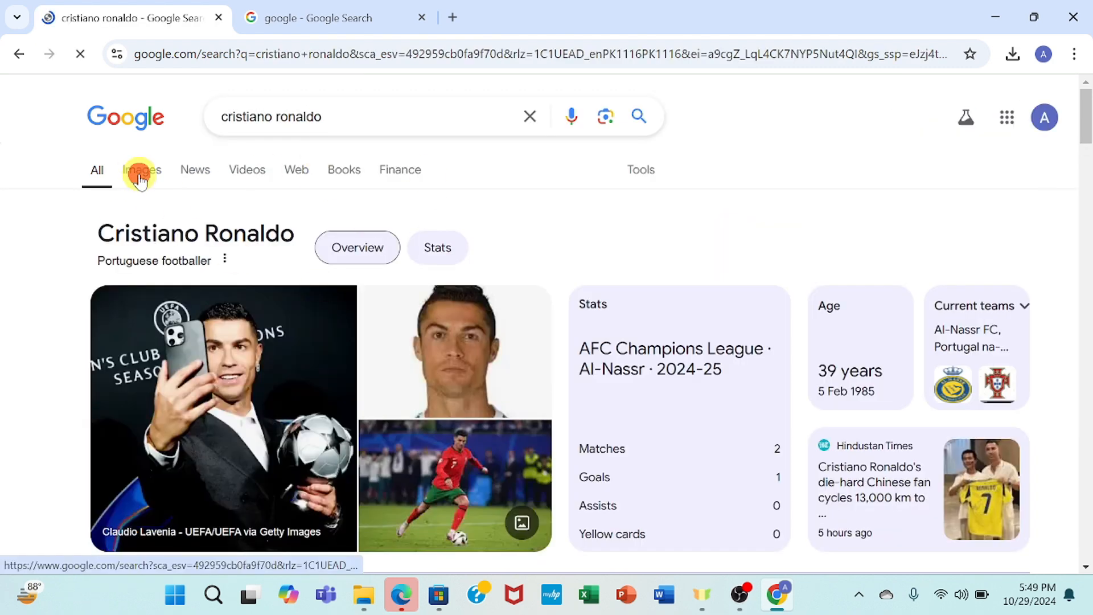
left_click(140, 171)
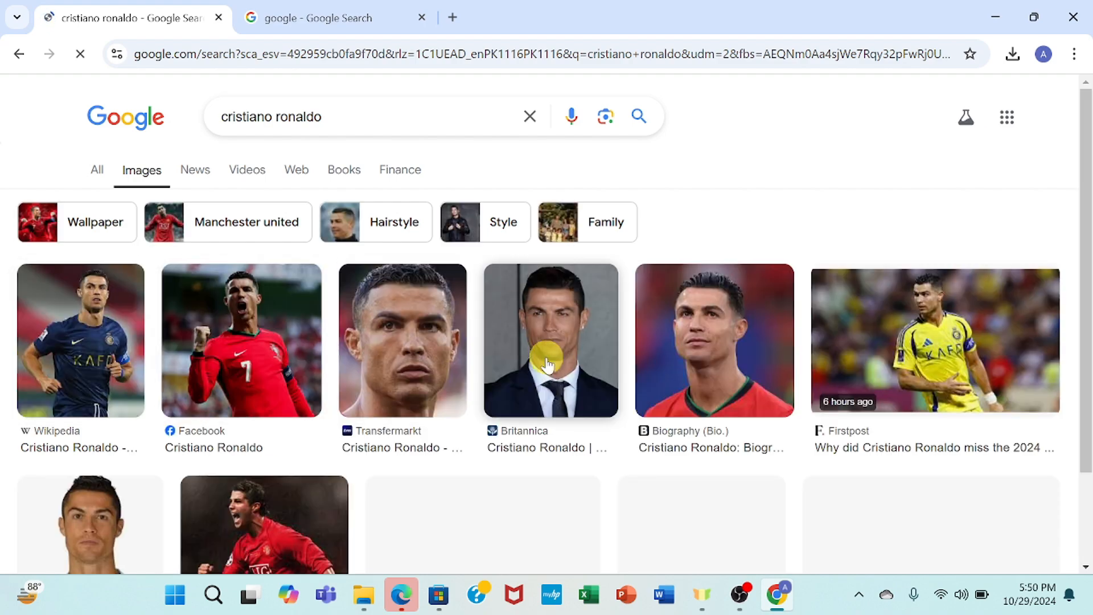
left_click_drag(1085, 124, 1085, 172)
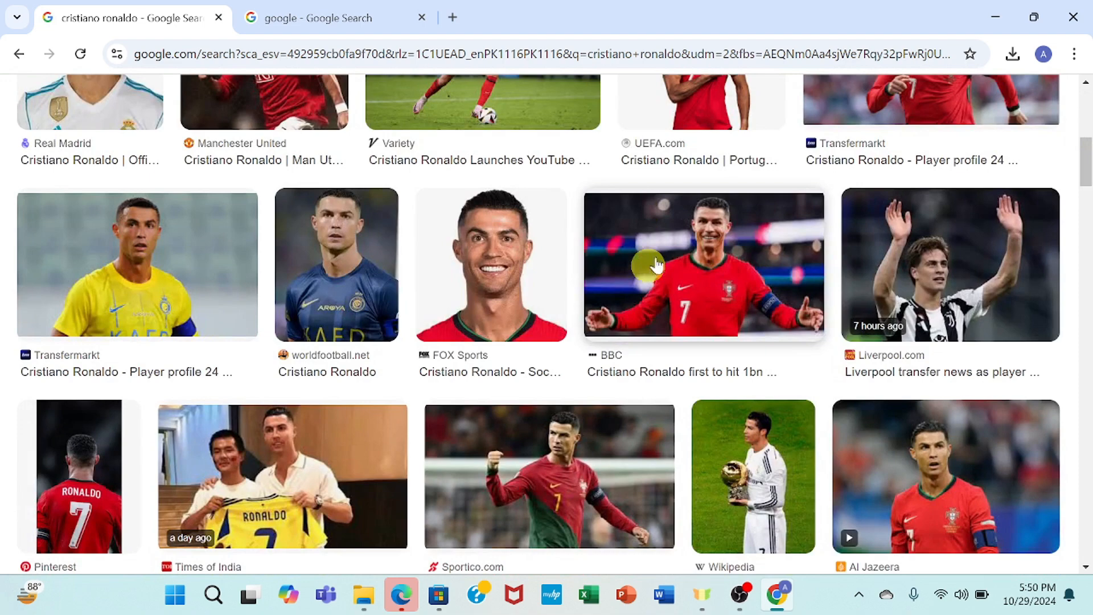
right_click(693, 267)
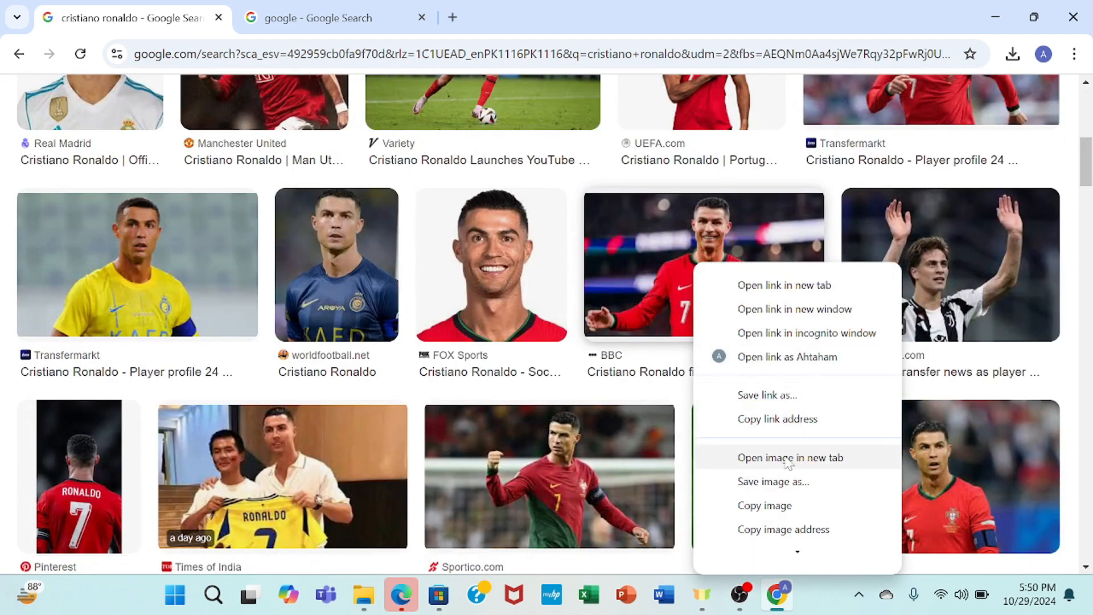
left_click(782, 485)
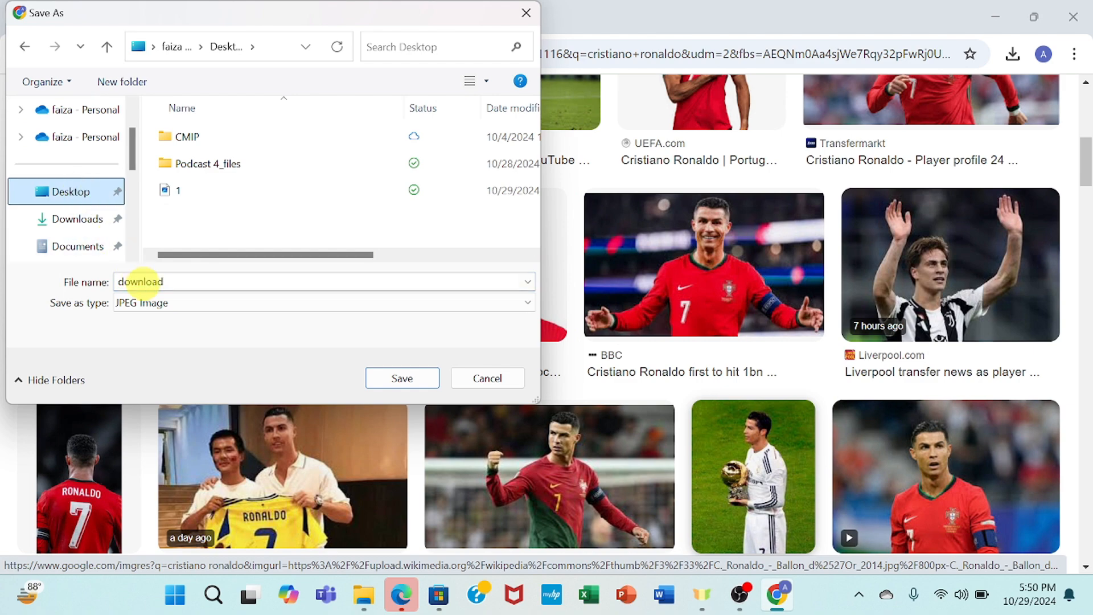
left_click(403, 382)
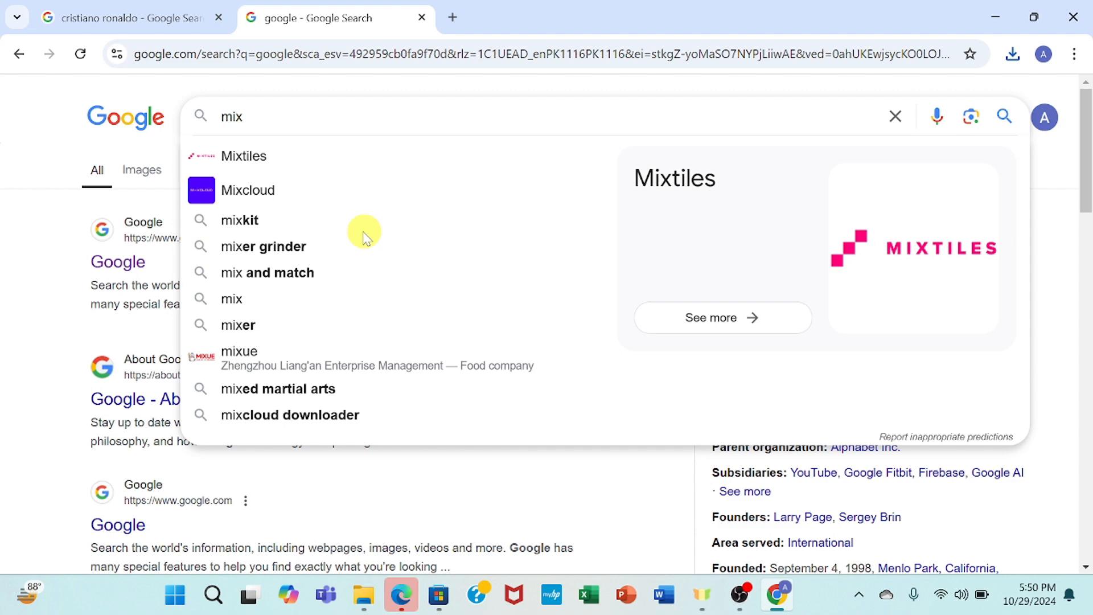
Open mixkit.co from Google and switch its asset search from Videos to Music for a football query
left_click(365, 223)
left_click(318, 393)
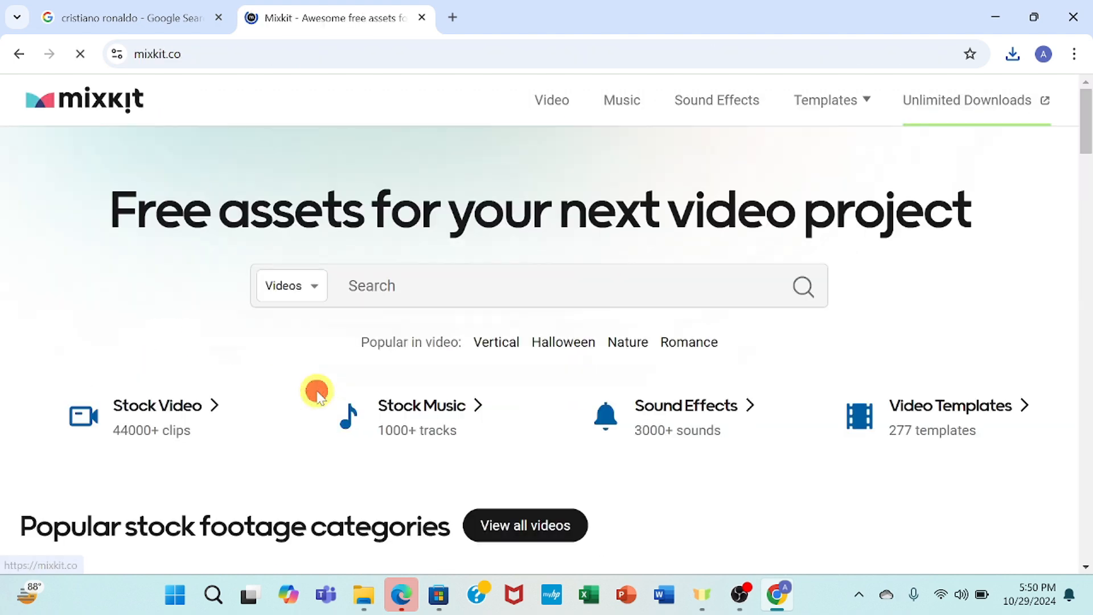
left_click(317, 290)
left_click(294, 369)
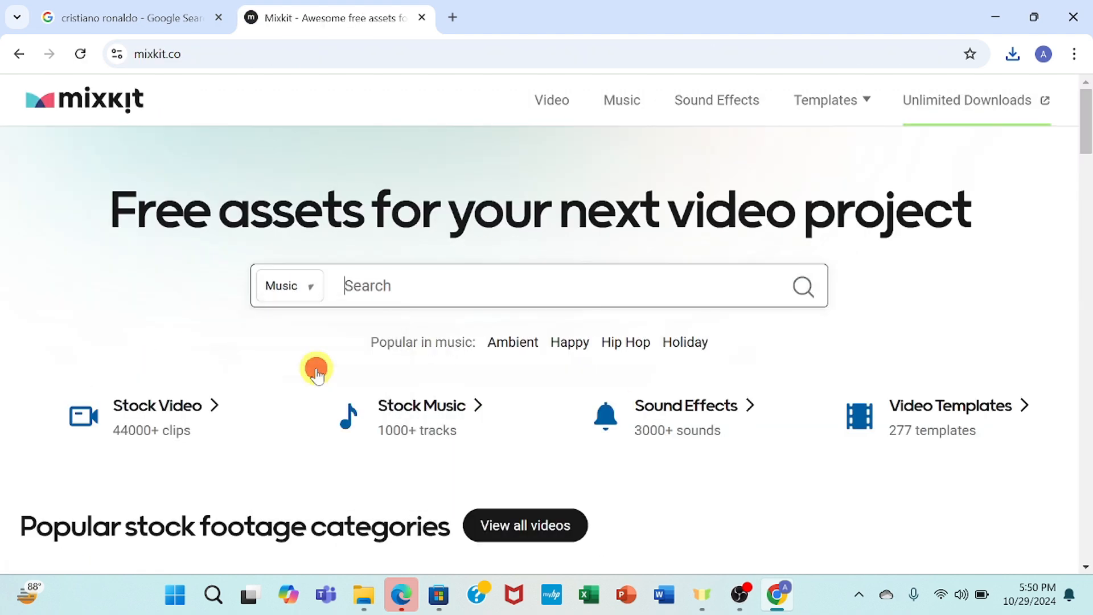
left_click(512, 281)
type("footb")
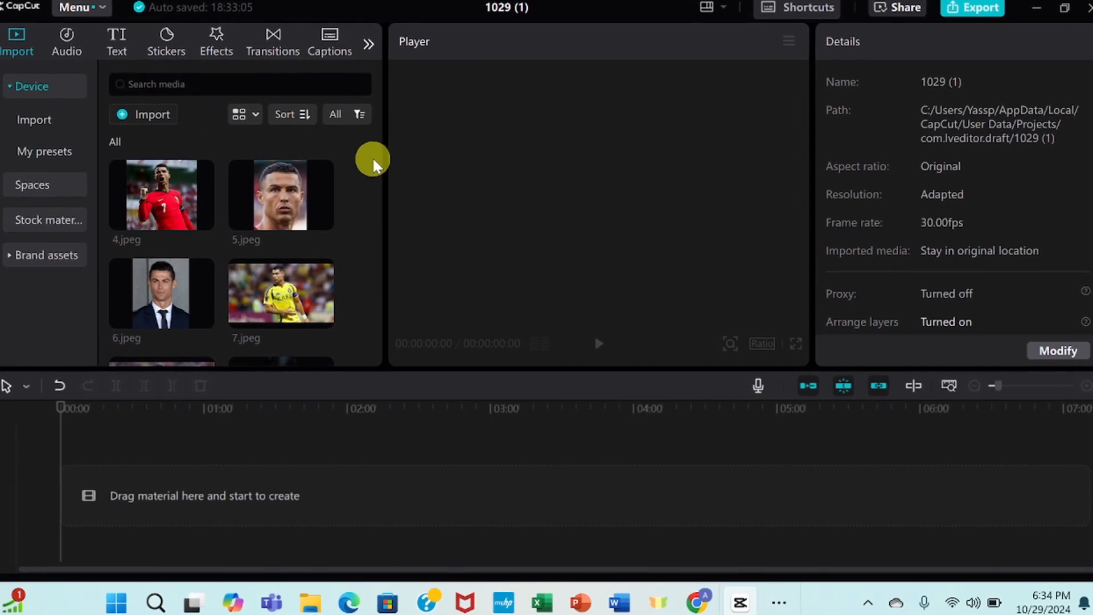
left_click_drag(373, 162, 368, 320)
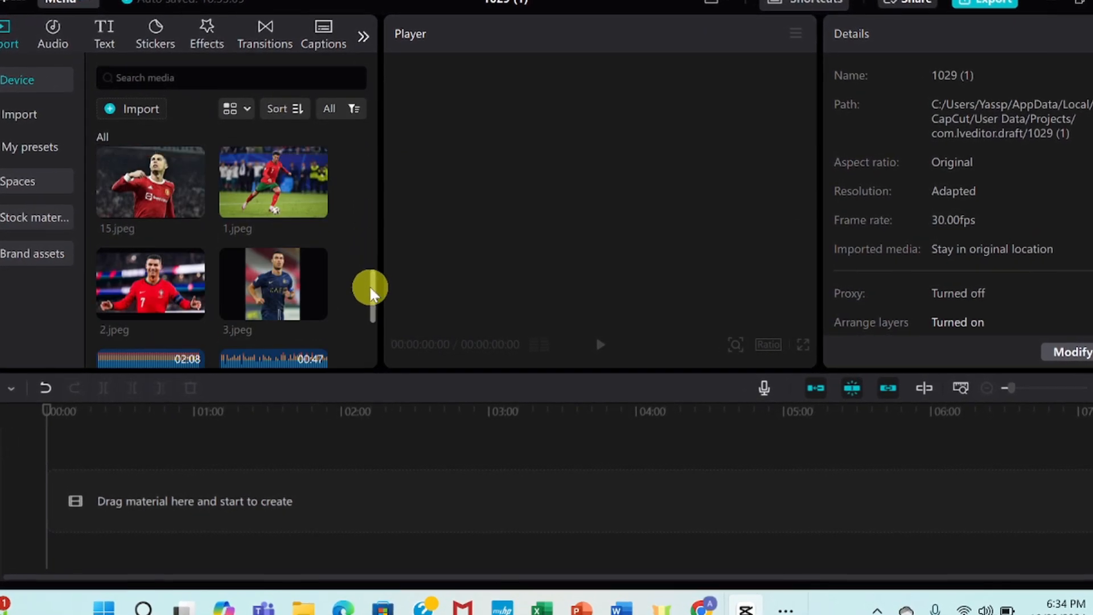
left_click_drag(366, 162, 361, 145)
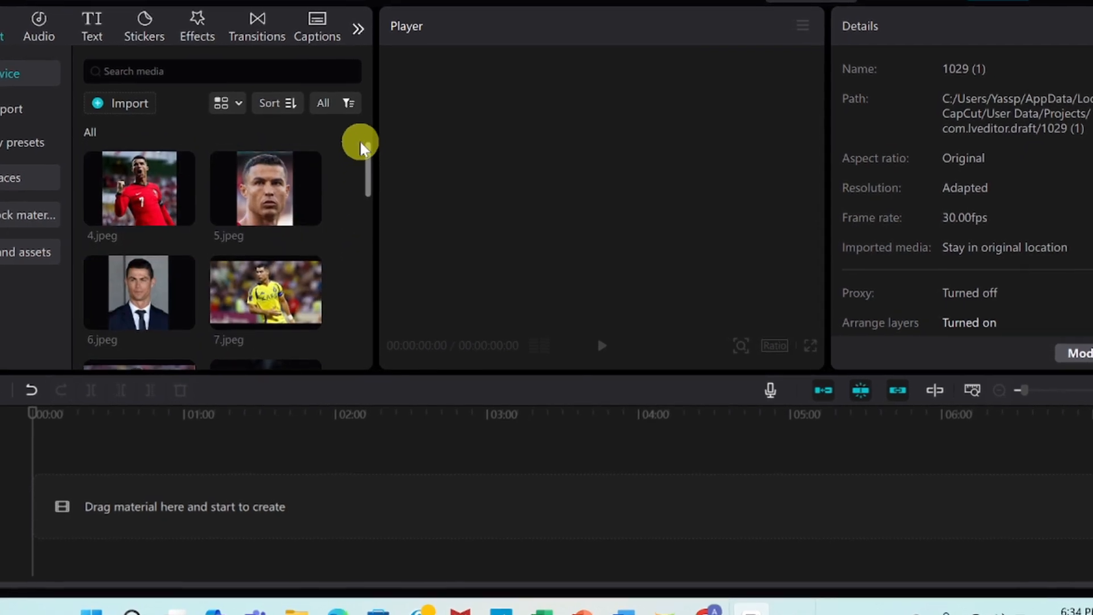
Place 4.jpeg then 5.jpeg onto the CapCut timeline as the first clips
left_click_drag(157, 182, 94, 461)
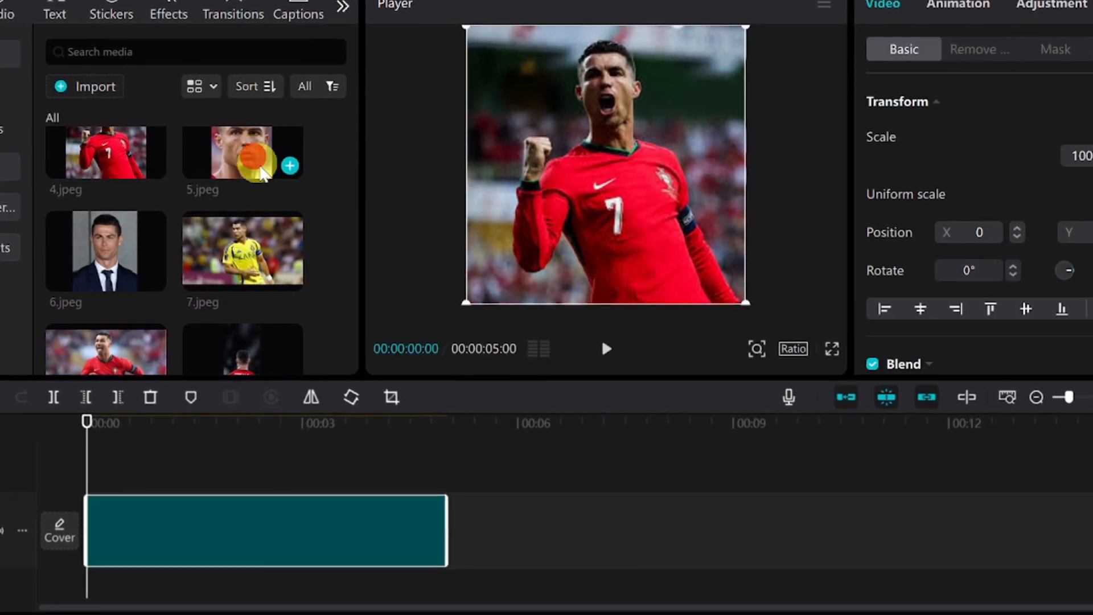
mouse_move(256, 162)
left_mouse_down()
mouse_move(487, 485)
mouse_move(512, 482)
left_mouse_up()
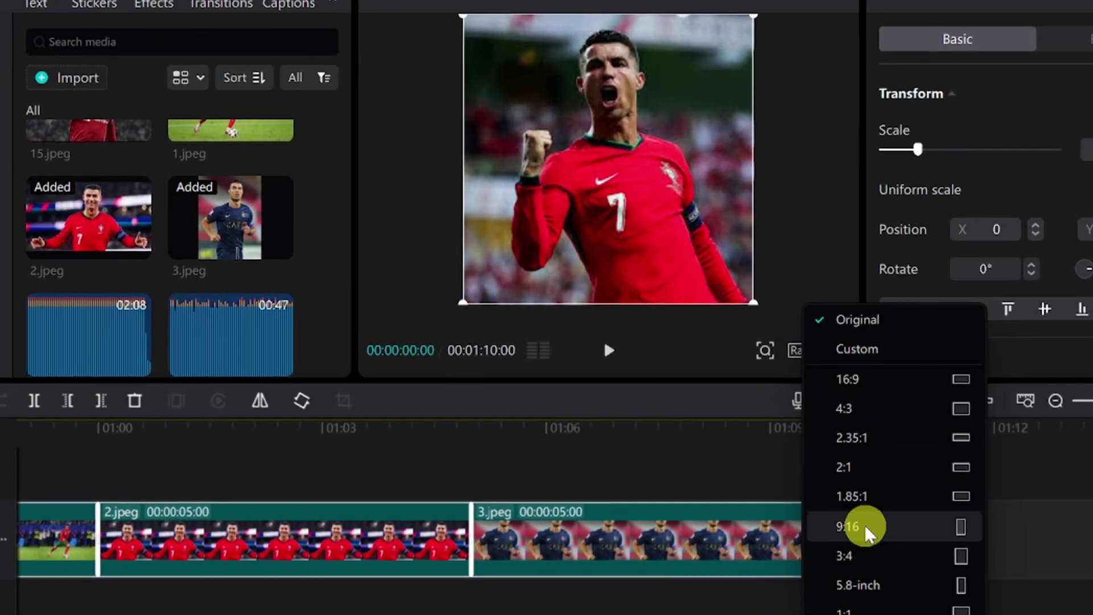
Set the frame to 9:16 and trim 4.jpeg, 5.jpeg and 3.jpeg to about two seconds each
left_click(854, 516)
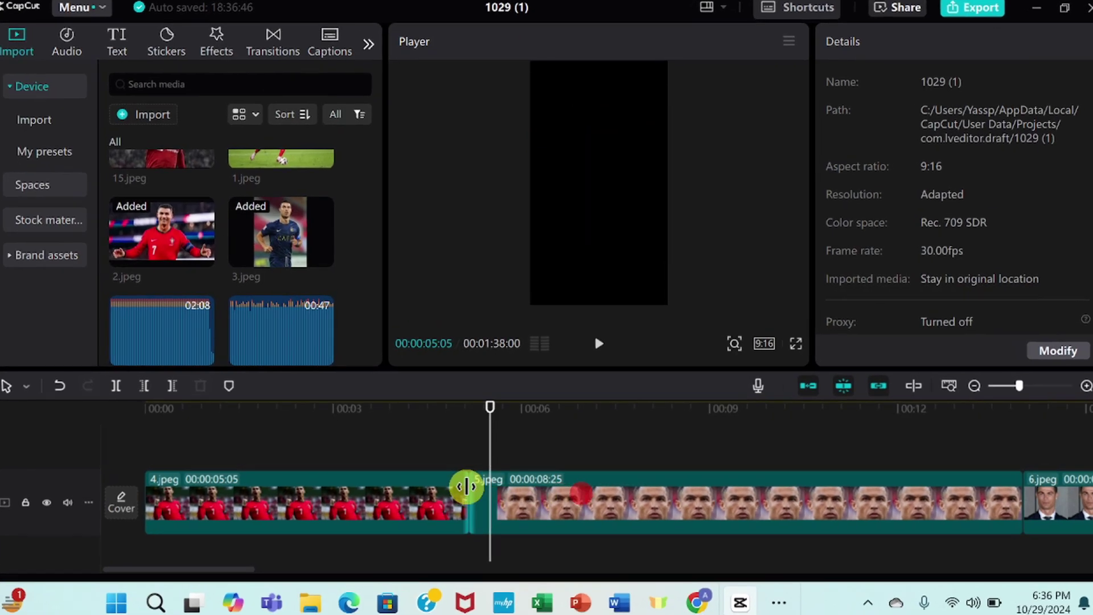
left_click_drag(581, 495, 244, 495)
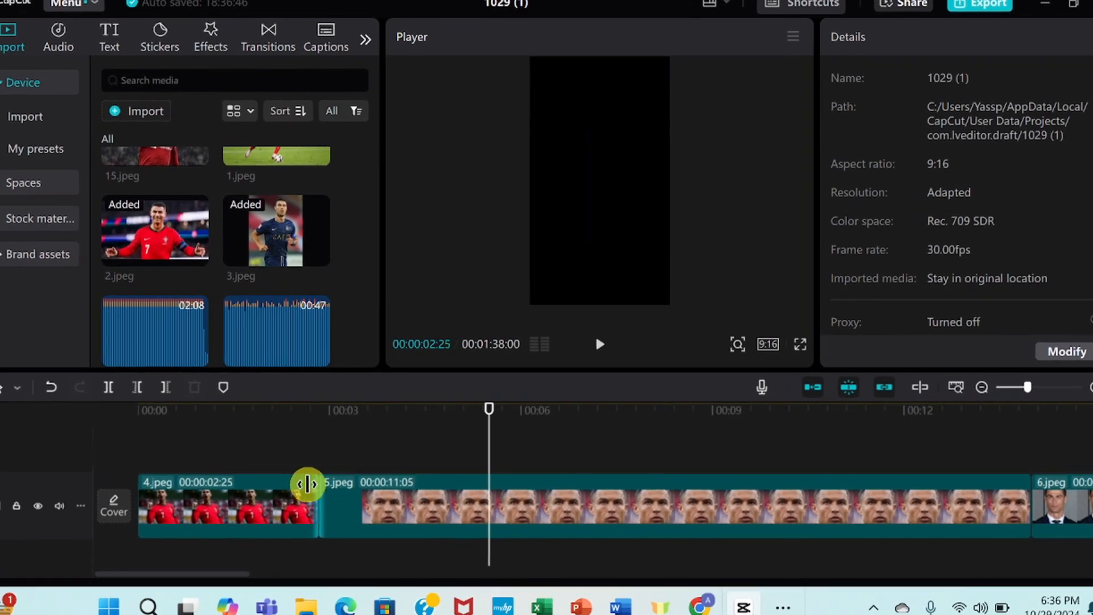
left_click(586, 508)
left_click_drag(1080, 513, 367, 513)
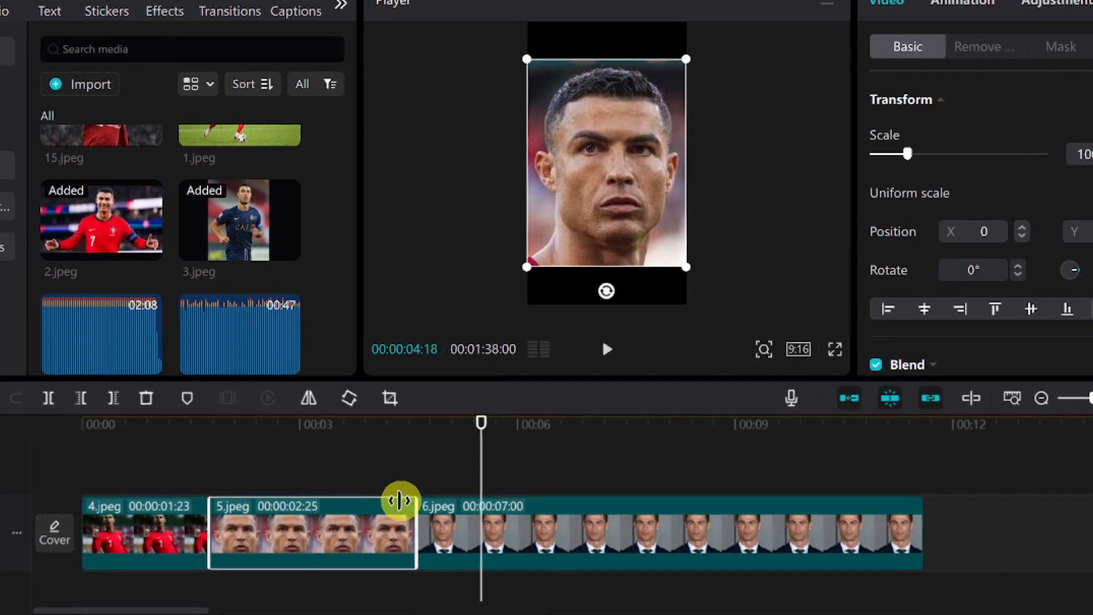
left_click(530, 462)
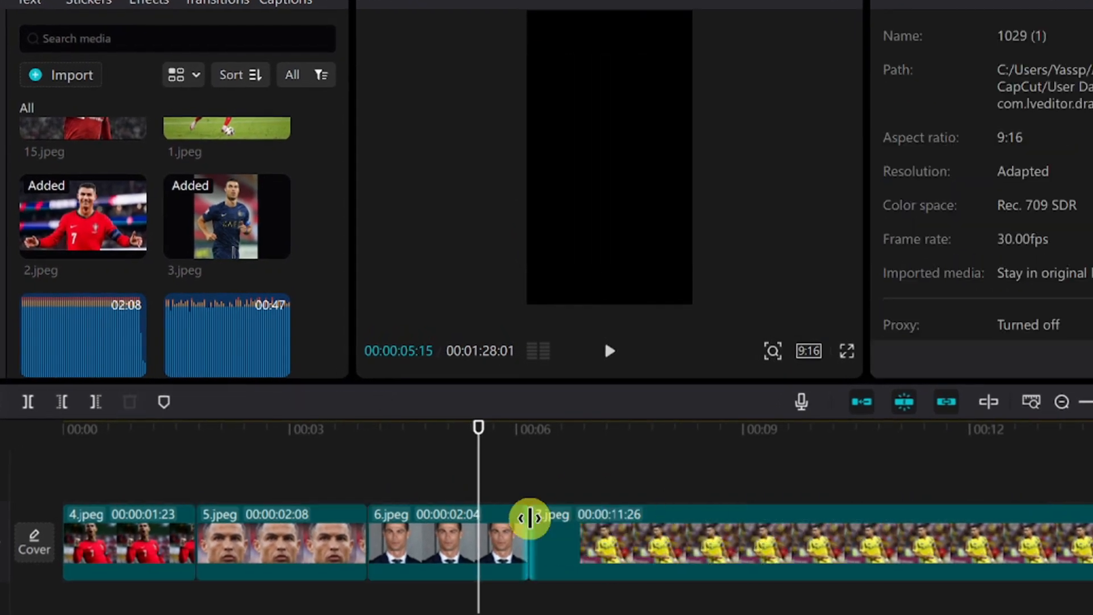
left_click_drag(256, 566, 1063, 566)
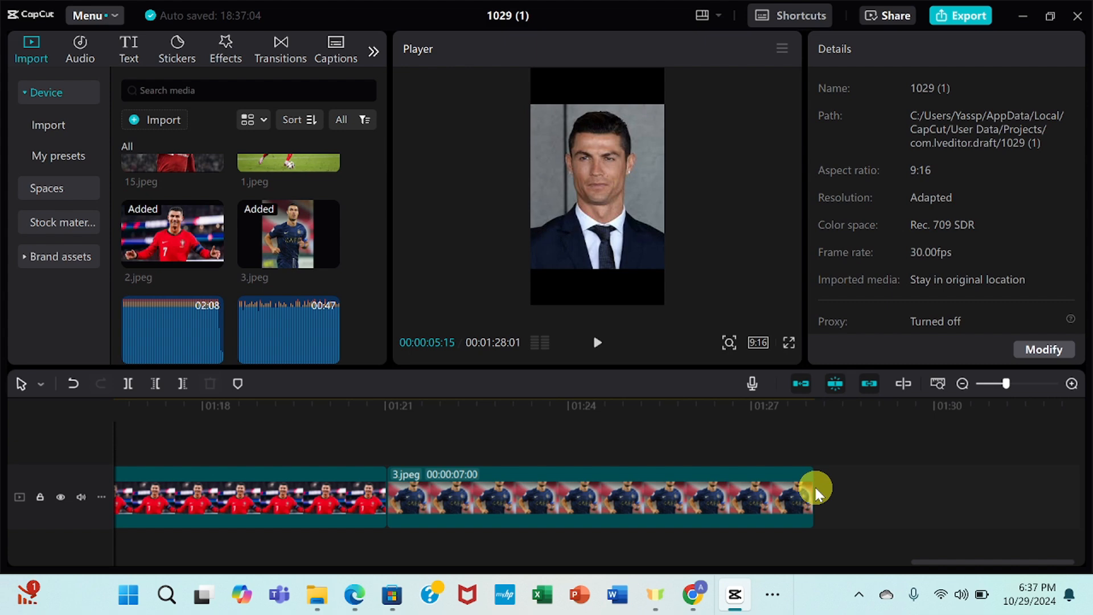
left_click_drag(813, 495, 367, 500)
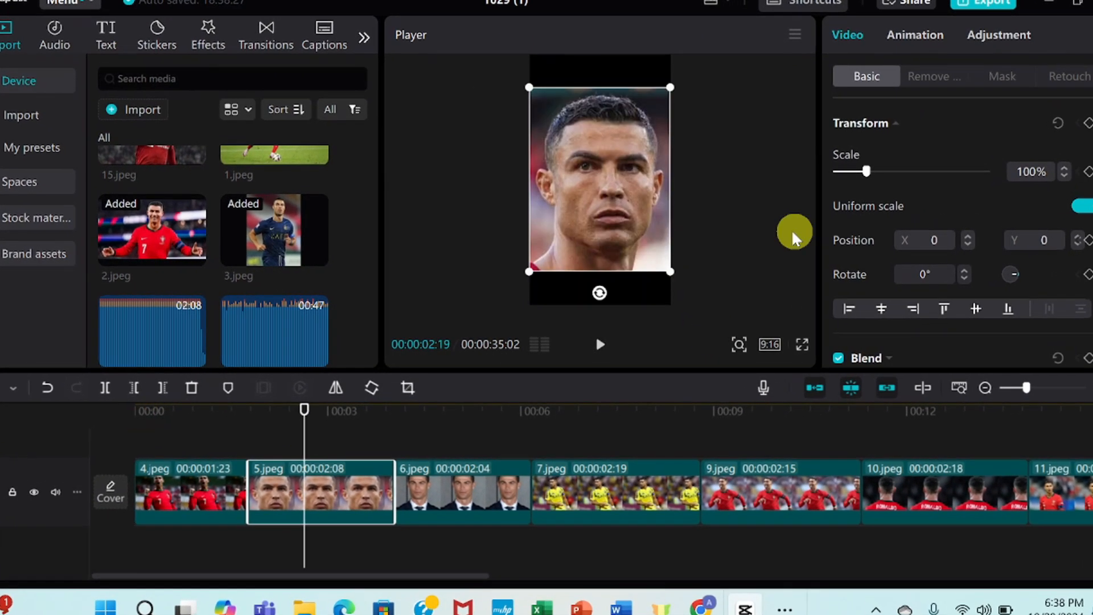
left_click(446, 486)
left_click(583, 431)
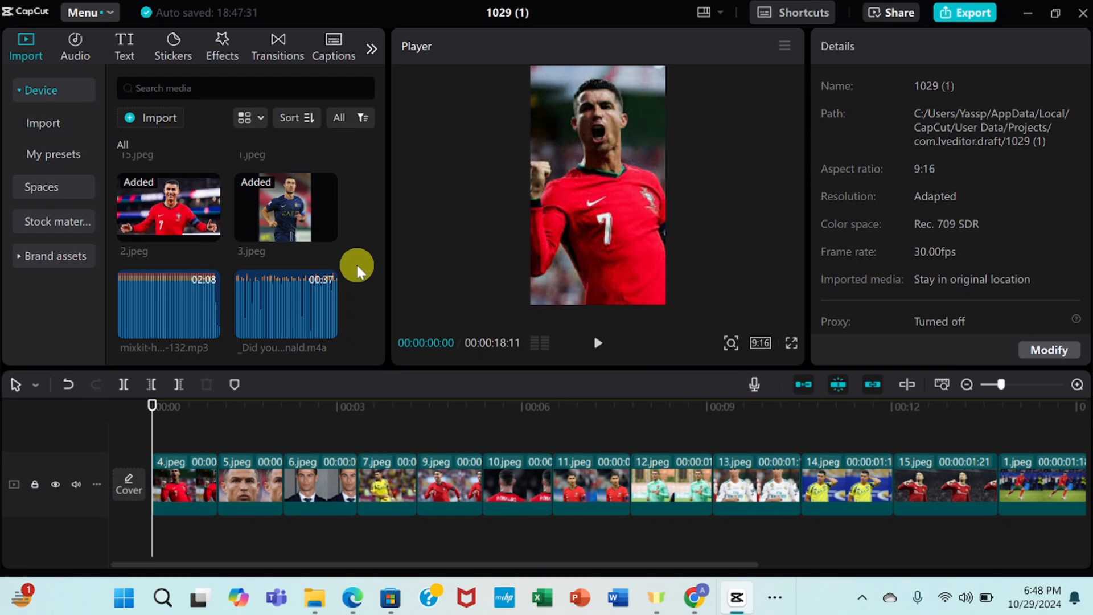
Add the m4a voiceover beneath the photos and split it at the three-second mark and the next pause
left_click_drag(287, 308, 158, 530)
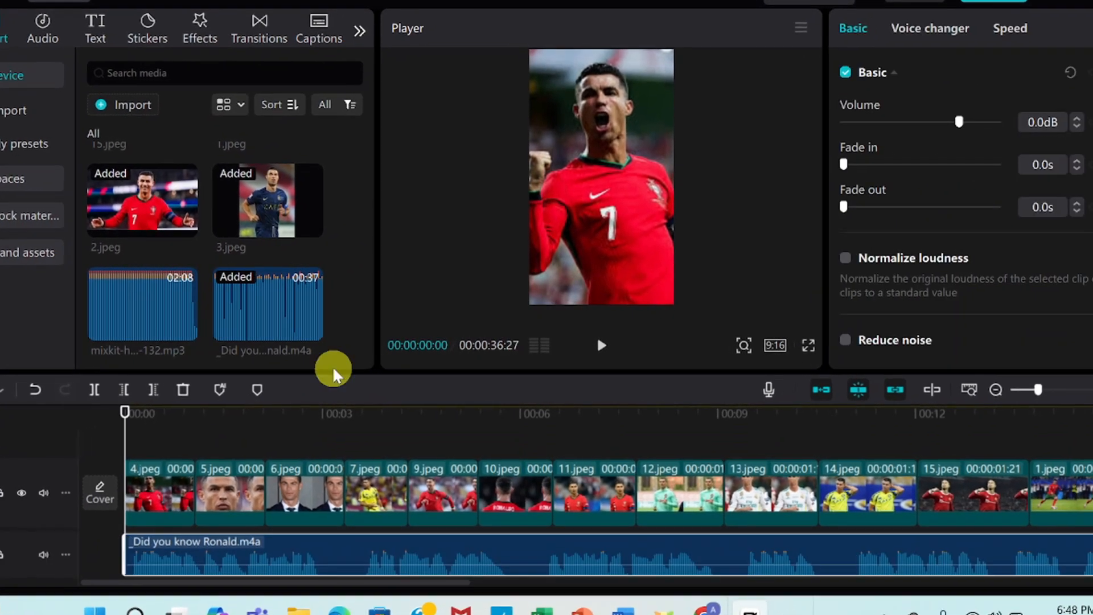
left_click(287, 491)
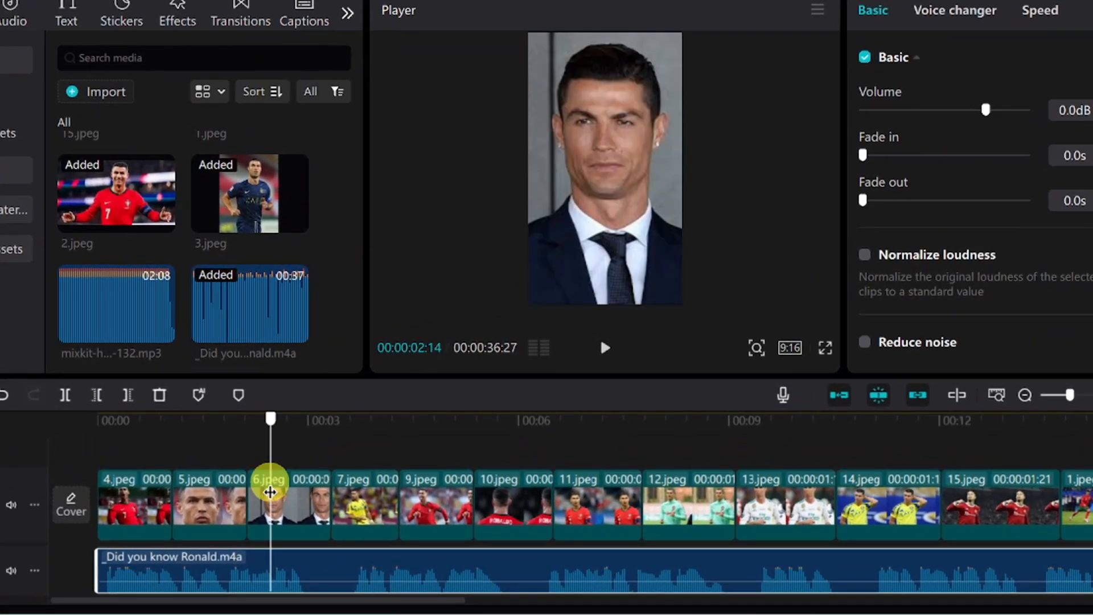
left_click(44, 396)
left_click(370, 440)
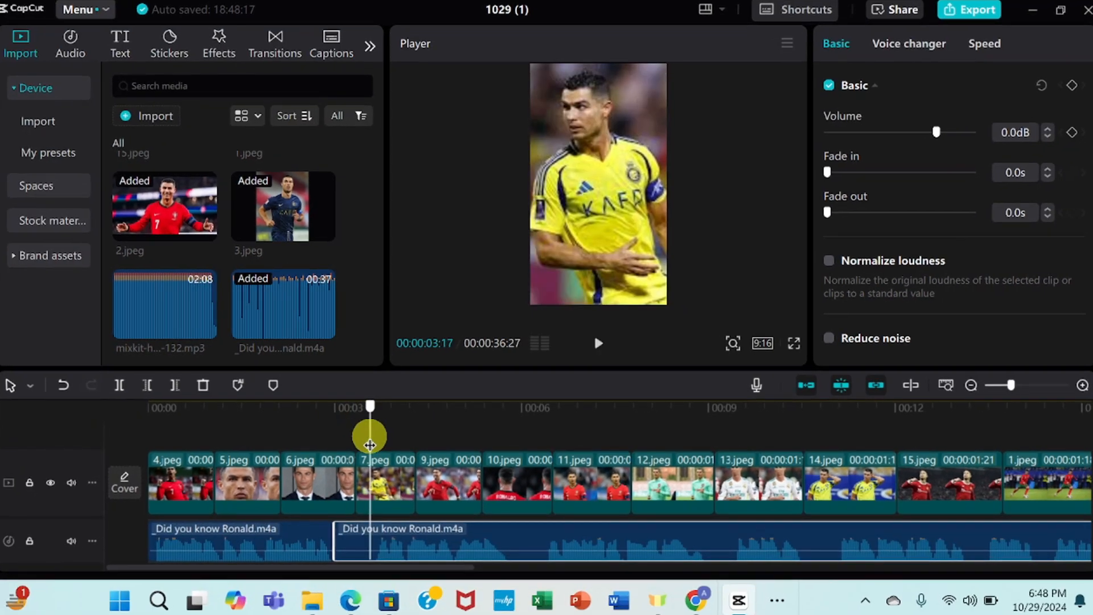
left_click(524, 440)
left_click(120, 385)
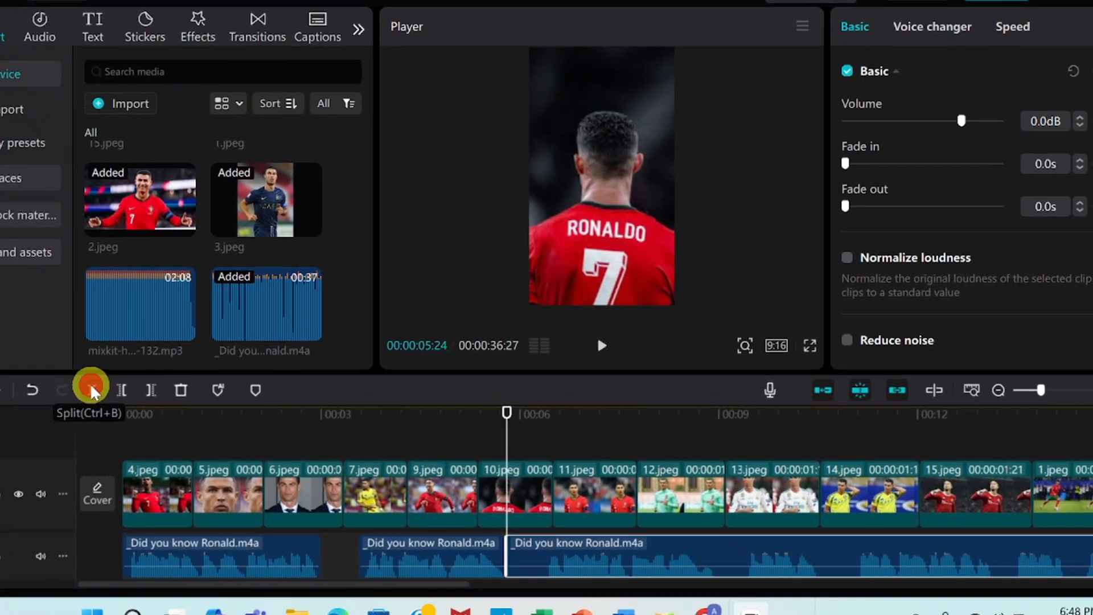
Split the voiceover again near six and nine seconds and move a piece apart to leave a gap
left_click(533, 440)
left_click(123, 390)
left_click_drag(268, 586, 399, 607)
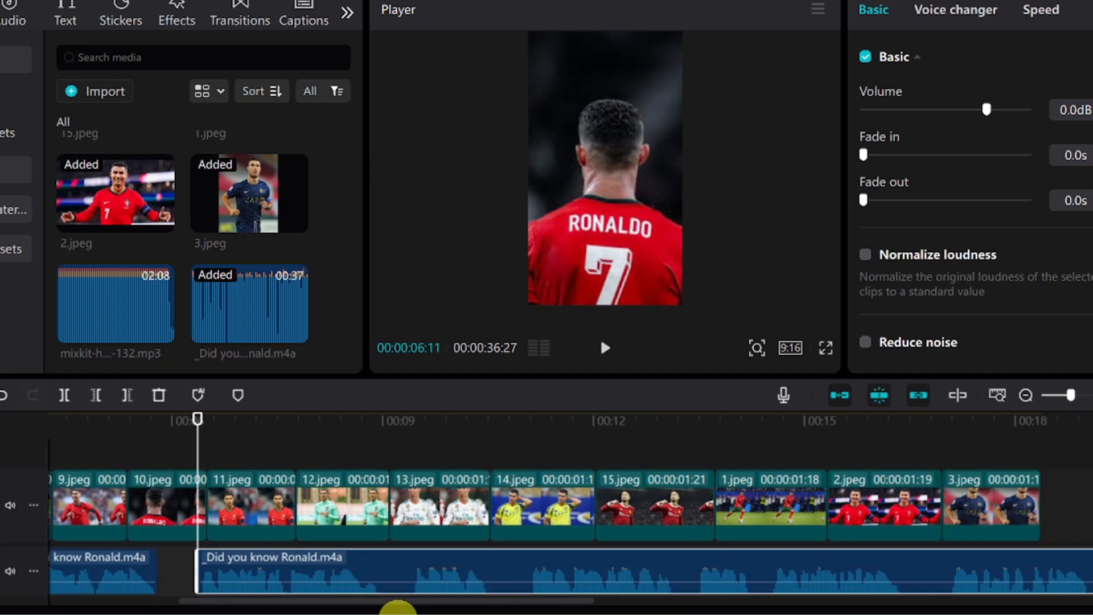
left_click(359, 420)
left_click(61, 394)
left_click(402, 427)
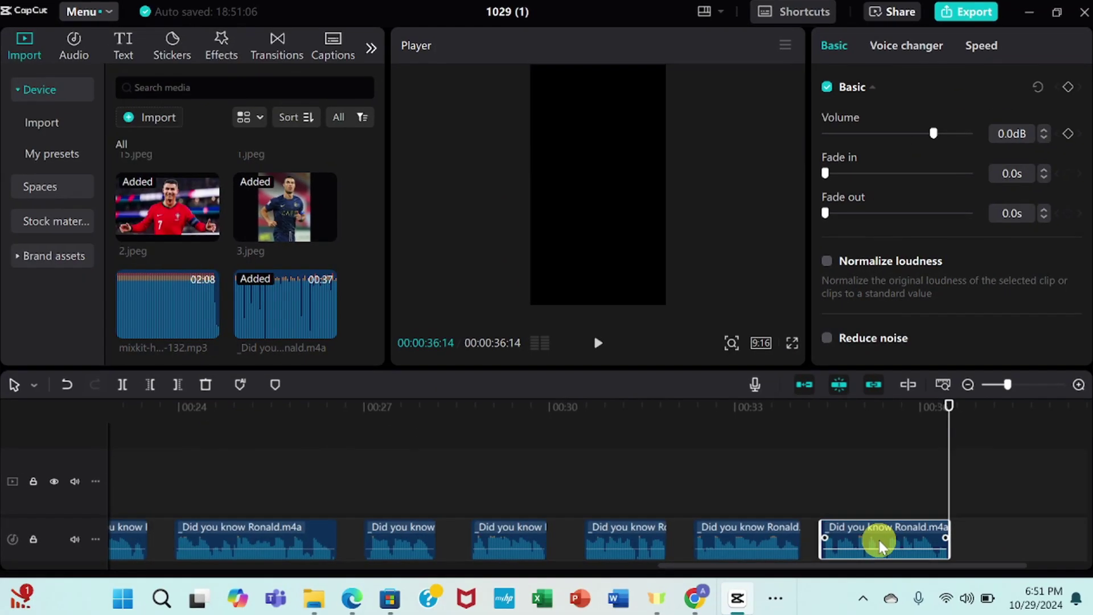
mouse_move(879, 525)
left_mouse_down()
mouse_move(903, 551)
mouse_move(529, 517)
left_mouse_up()
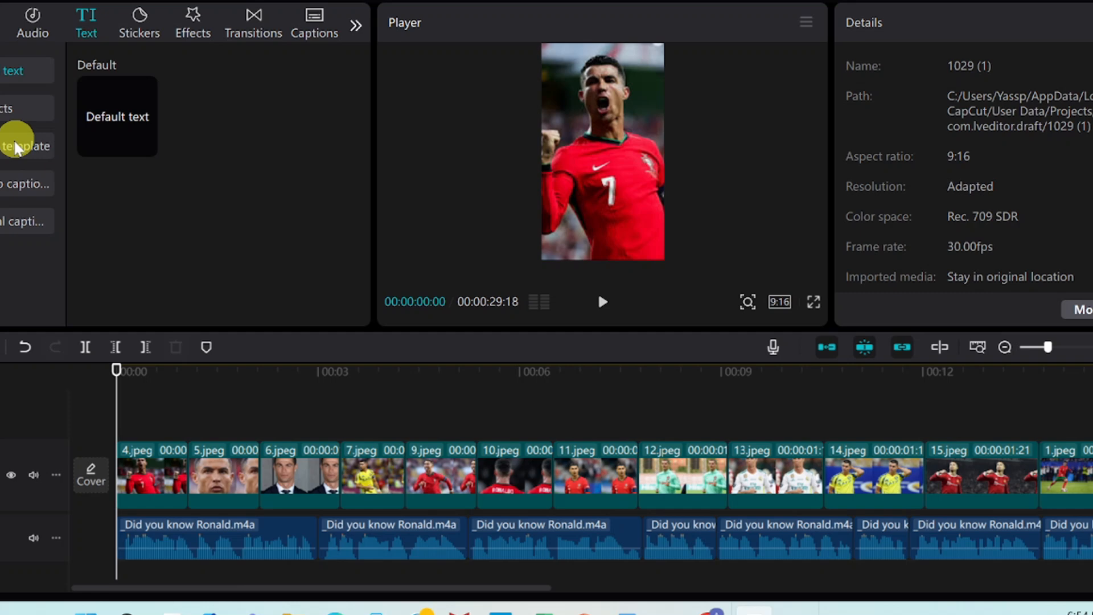
Generate auto captions from the English voiceover and preview a later caption
left_click(21, 184)
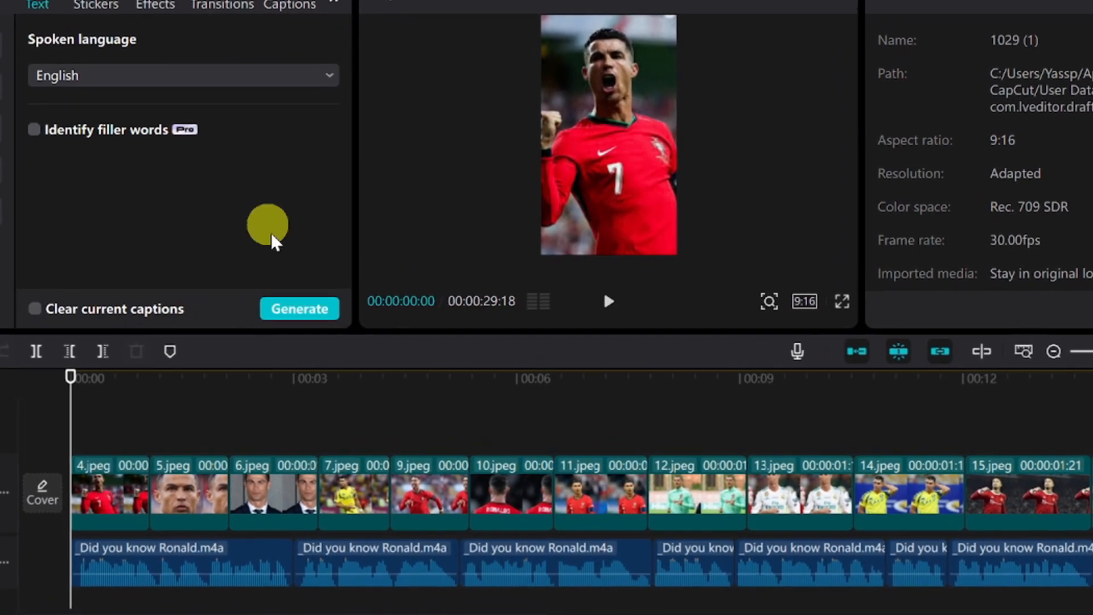
left_click(298, 308)
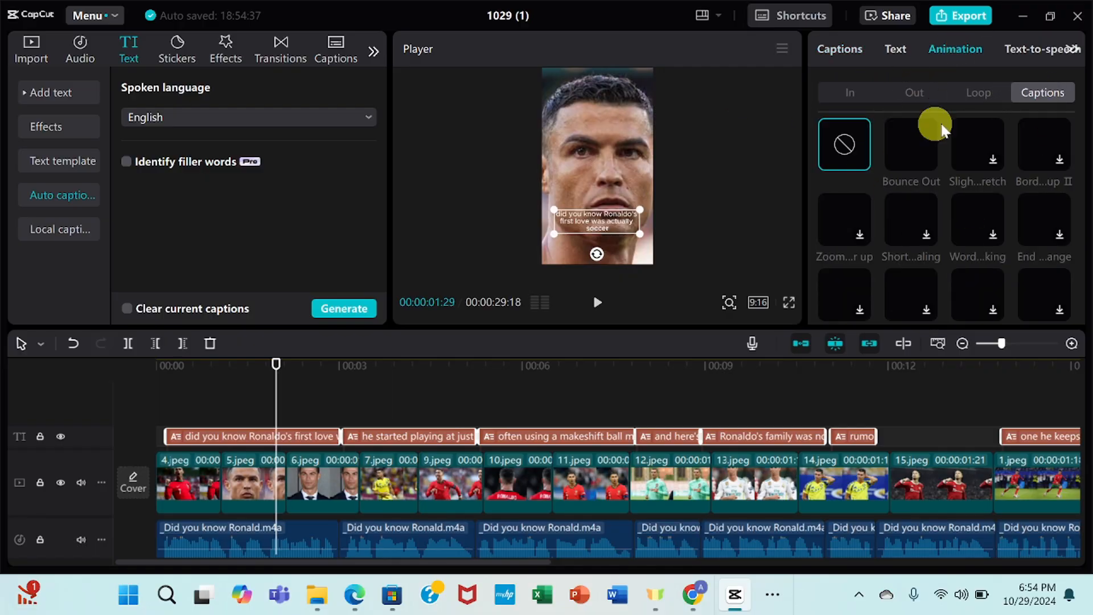
left_click(907, 153)
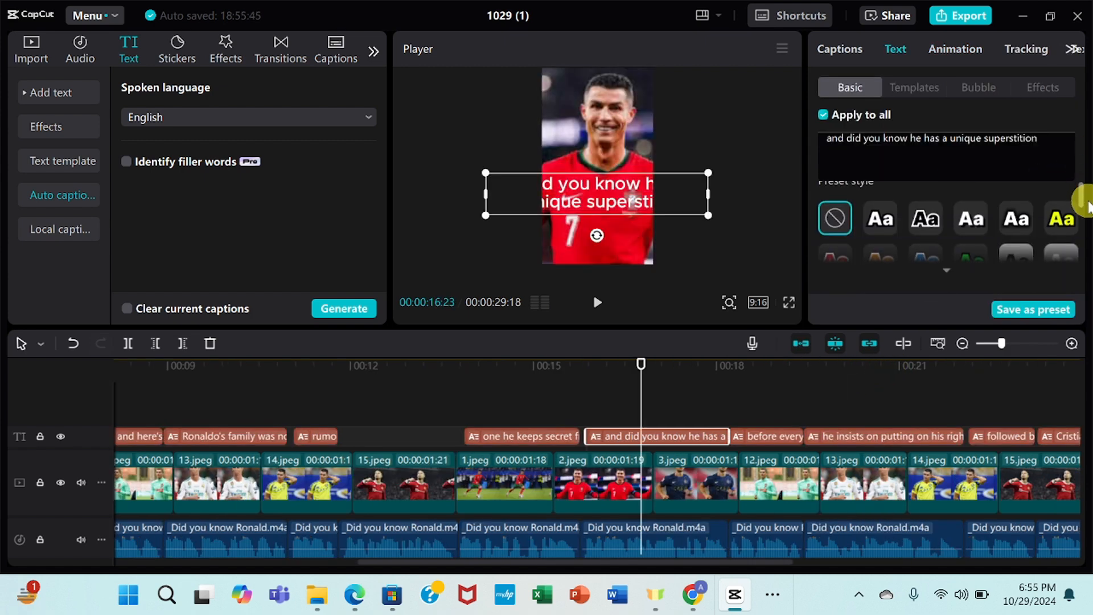
Style the captions with the green outlined preset, a lower-opacity background and a shadow
left_click(974, 260)
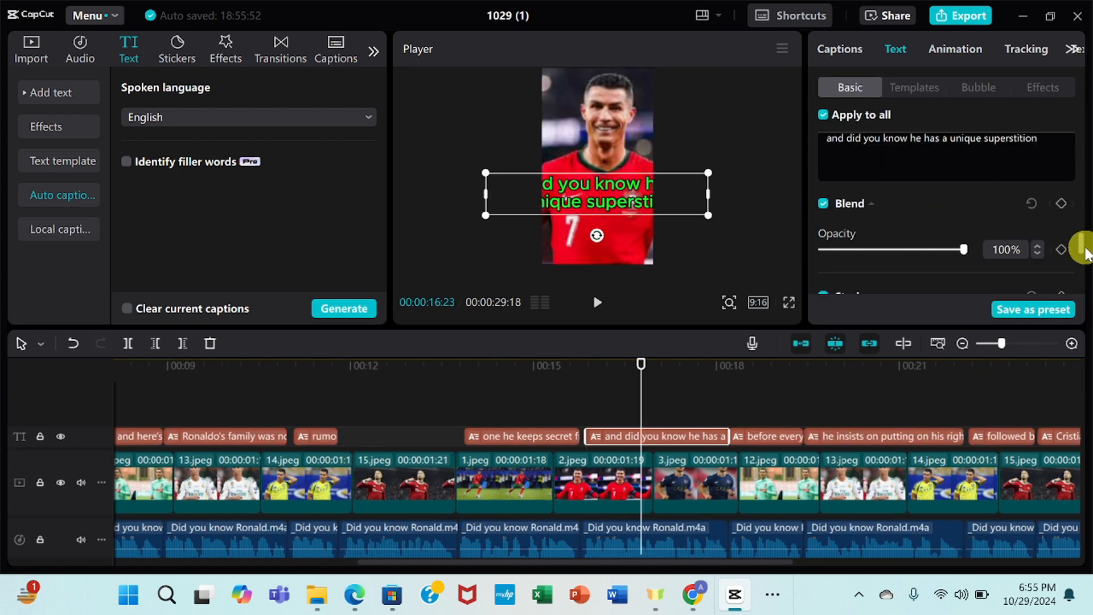
left_click(823, 287)
scroll(939, 248, "down", 2)
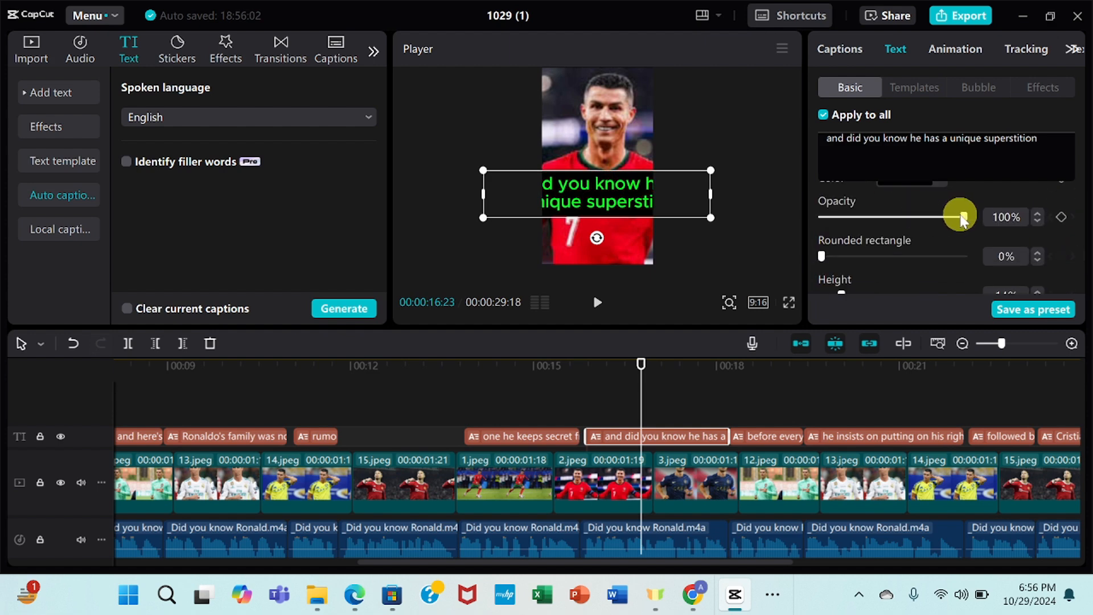
left_click_drag(963, 218, 903, 220)
left_click(824, 223)
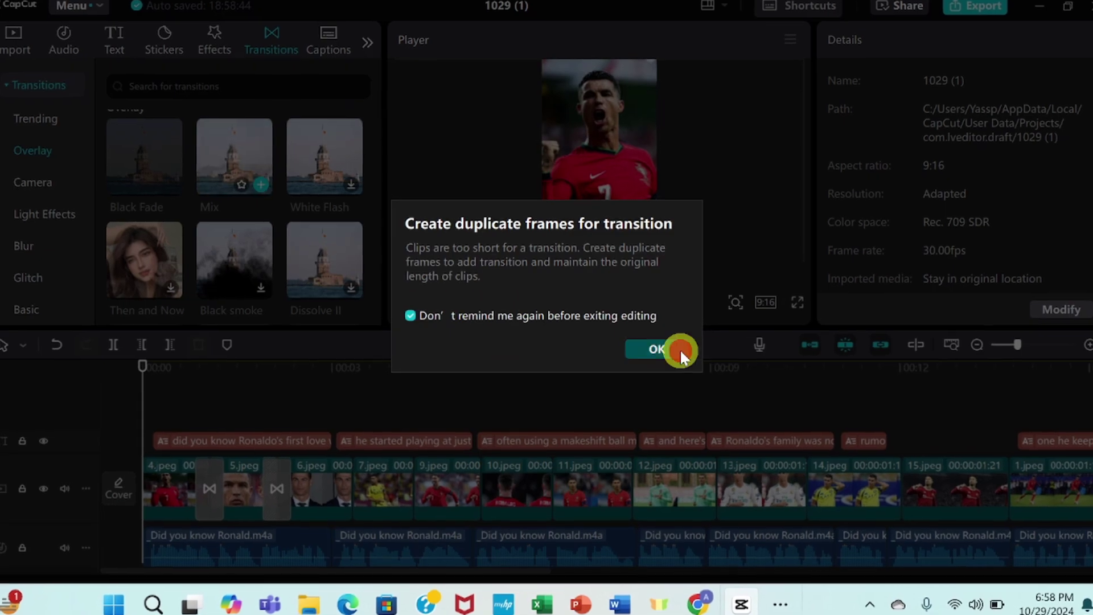
Add a transition between the first two photos and preview the opening photo's combo animation
left_click(679, 349)
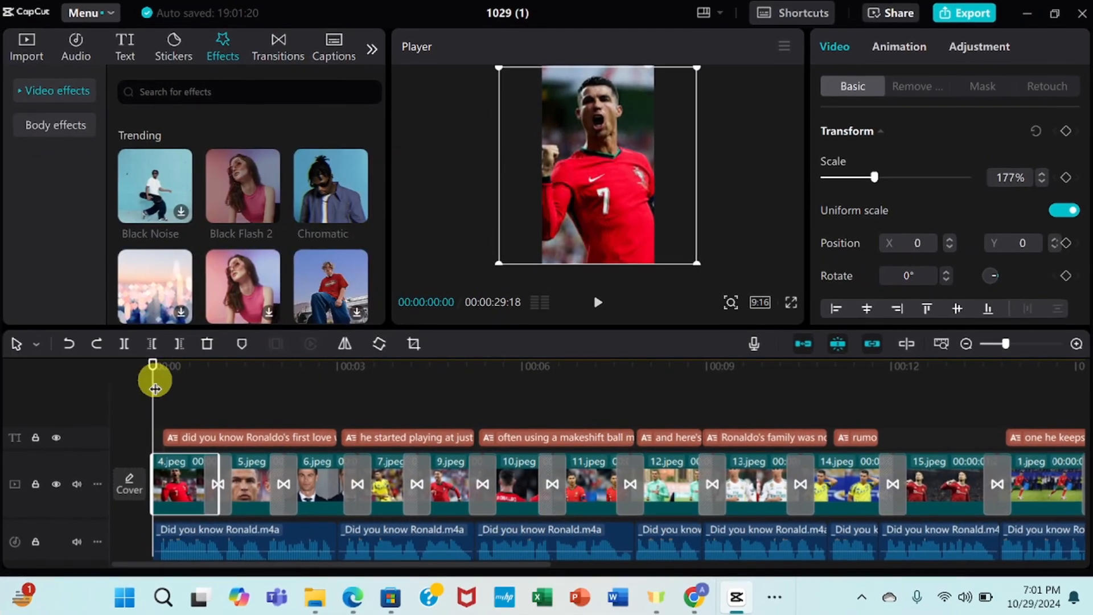
left_click(895, 48)
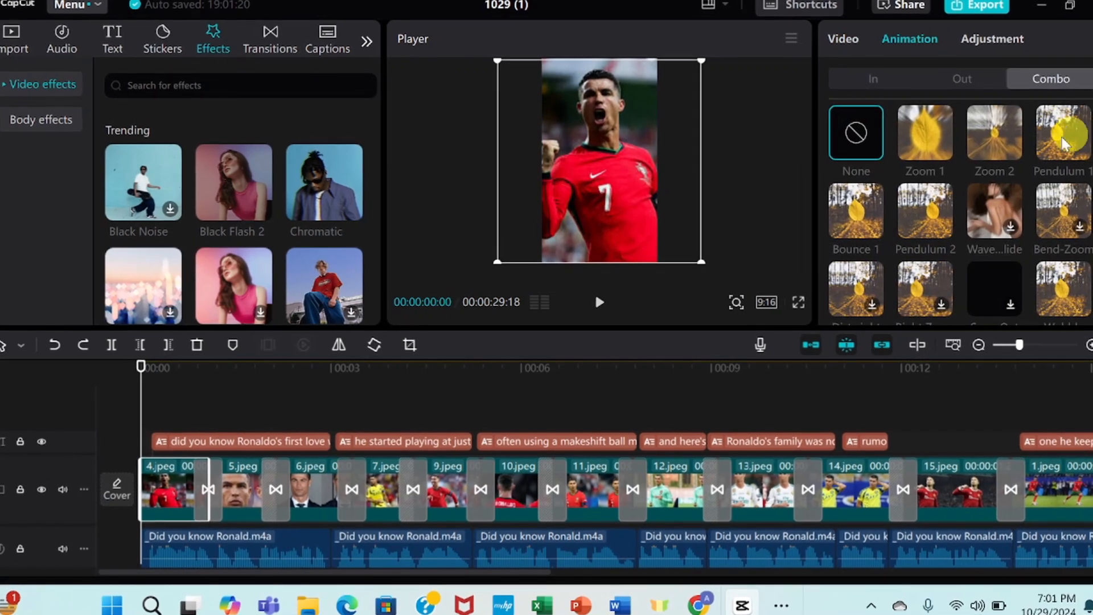
left_click(600, 301)
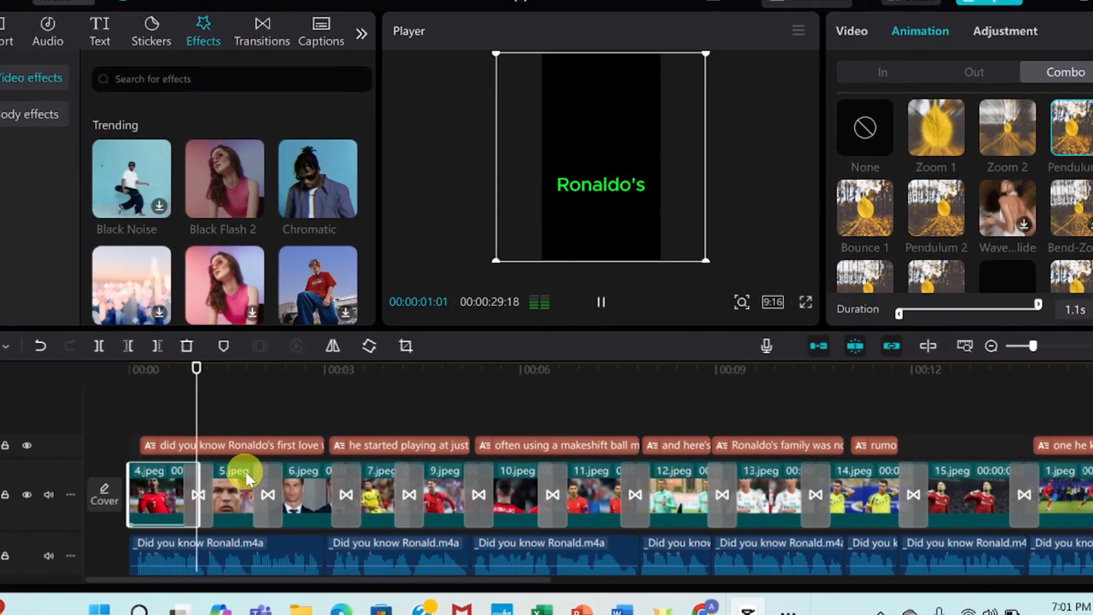
left_click(600, 302)
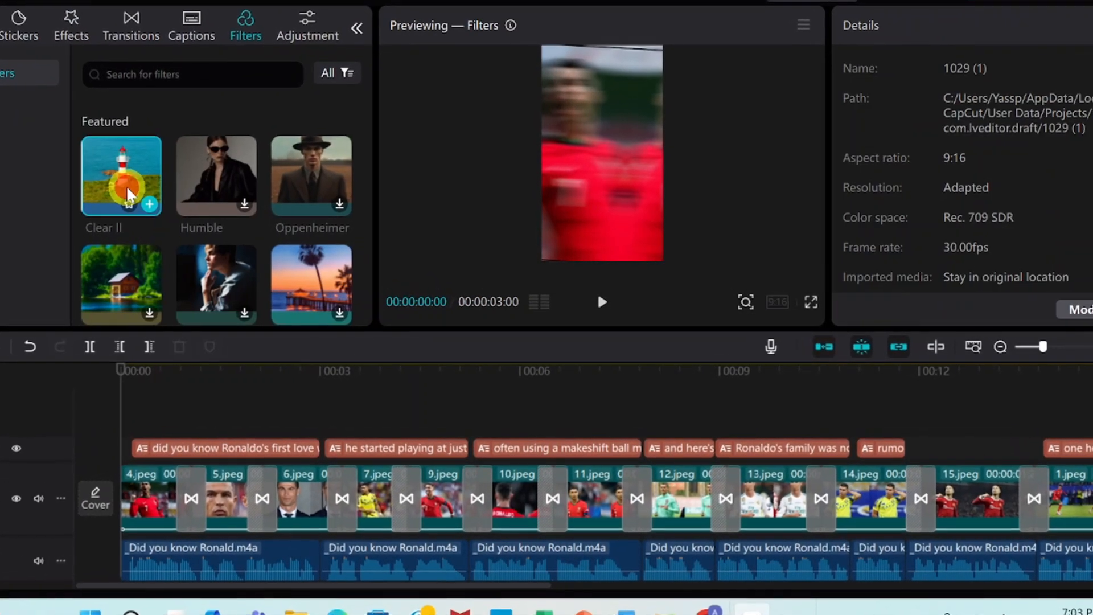
Apply the Clear II filter to the opening and lower the Mixkit music to -15.8 dB
left_click_drag(126, 174, 119, 427)
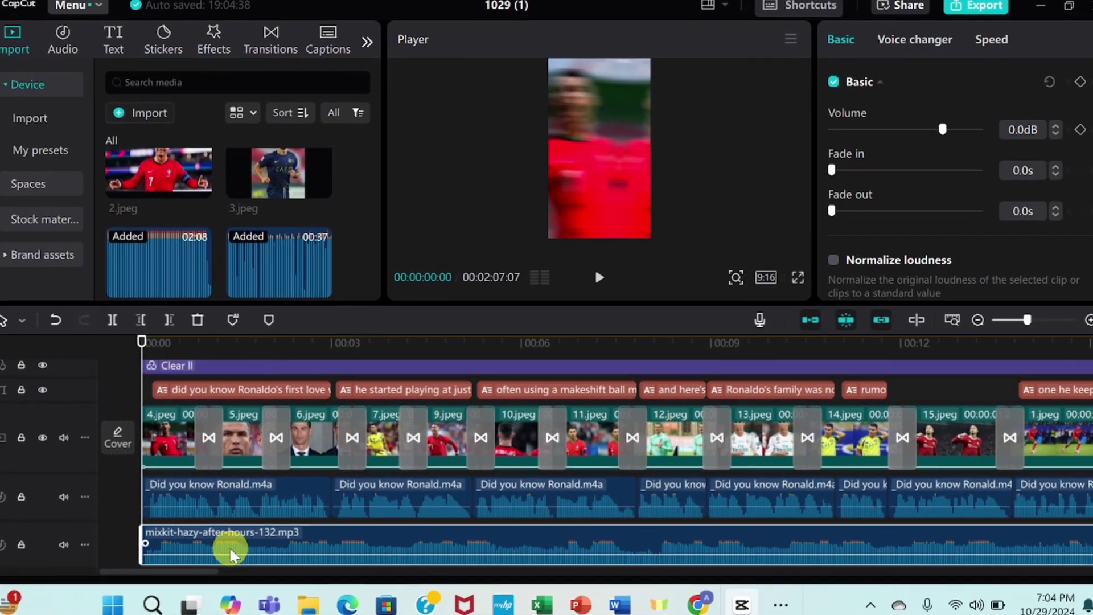
left_click_drag(234, 547, 228, 568)
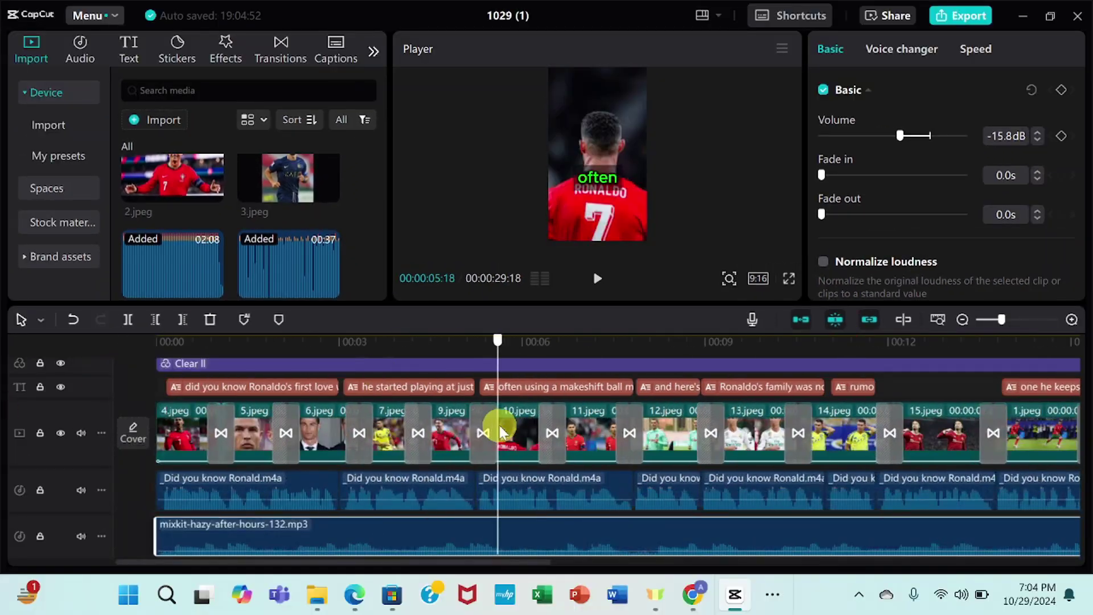
left_click(659, 426)
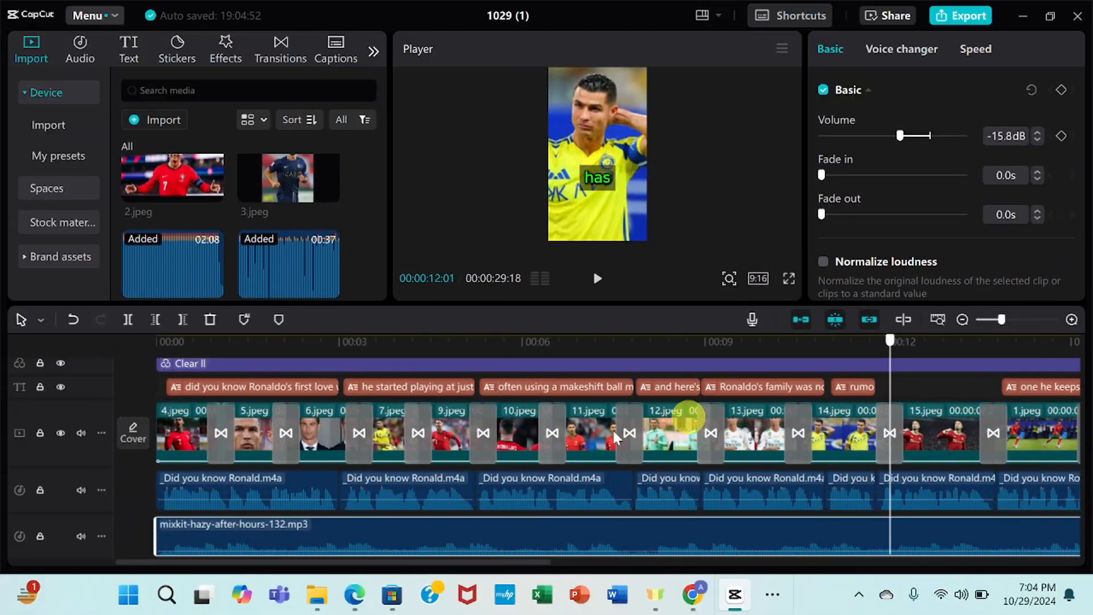
Open Export with 1080P, H.264, mp4, 30fps settings for the 30-second video
left_click(961, 15)
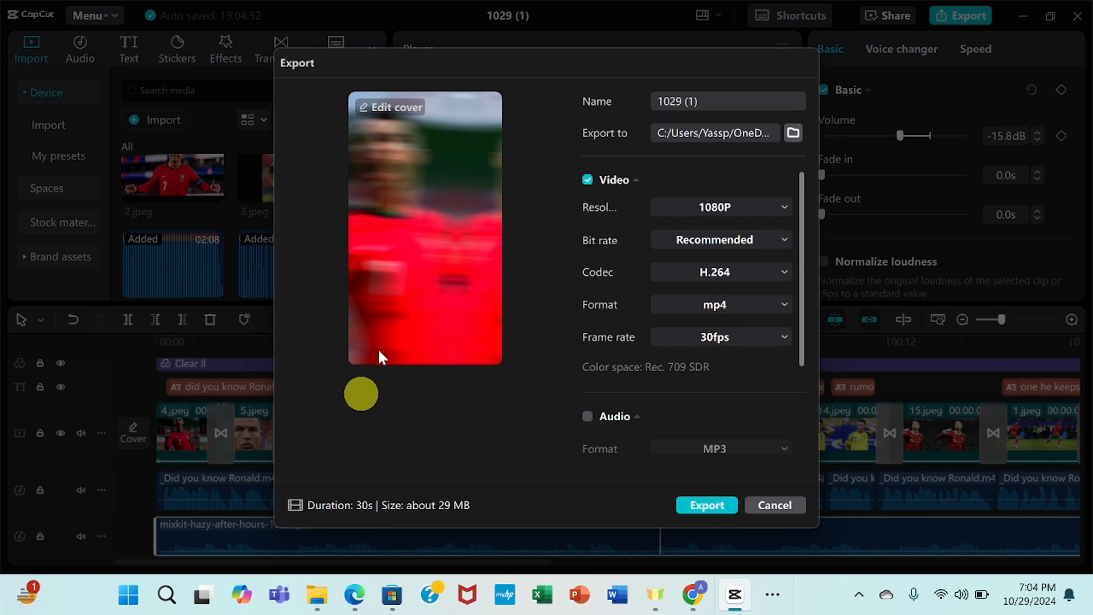